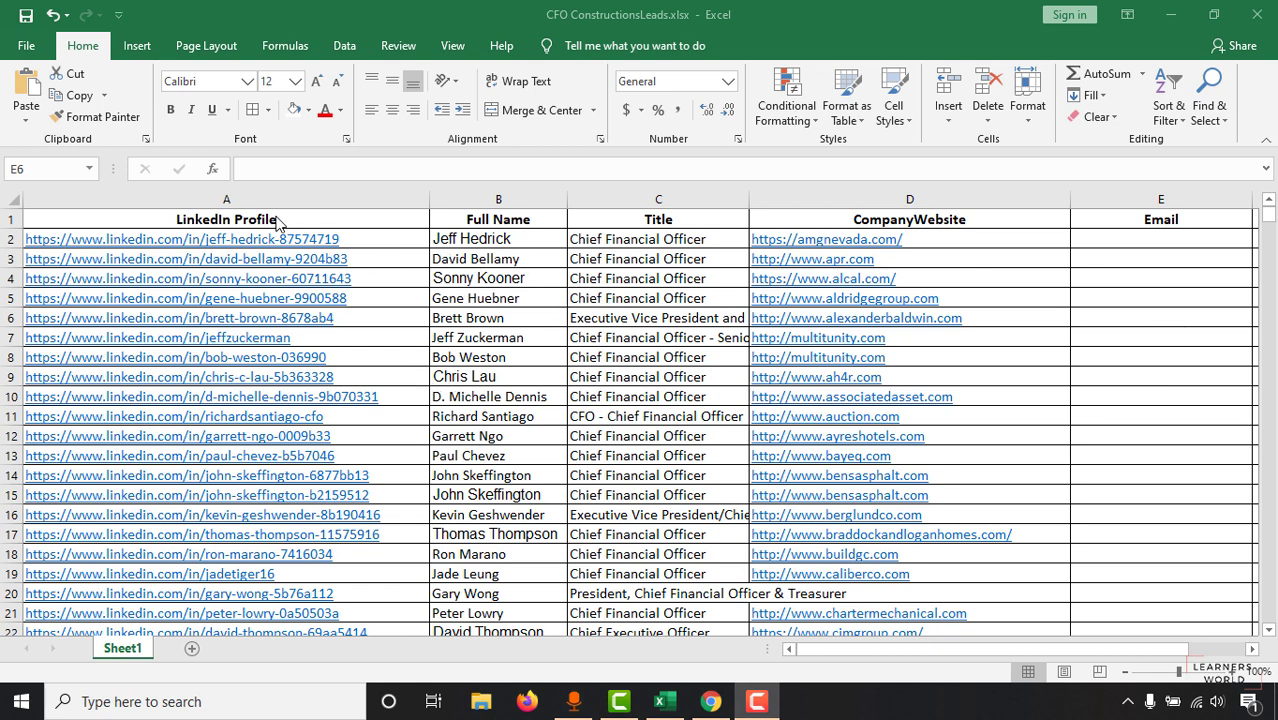
Review the first lead's name, title and website, then select Email cell E2.
click(502, 247)
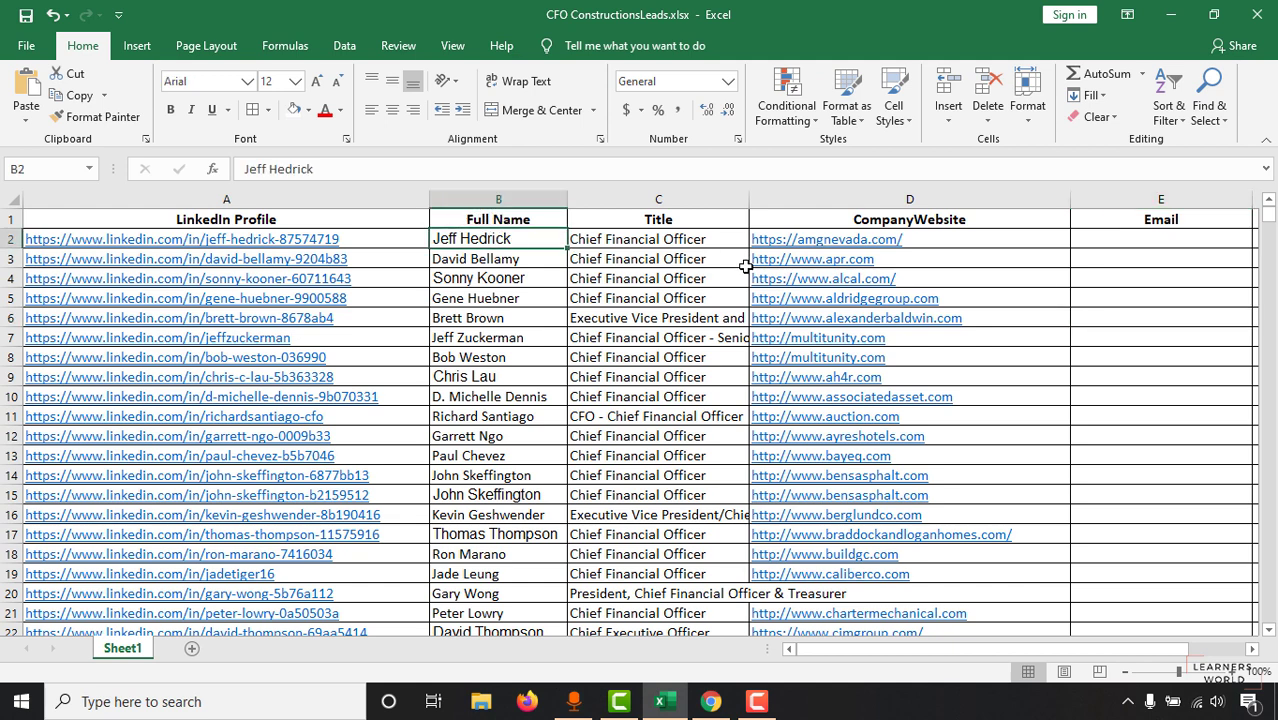
click(676, 246)
click(968, 238)
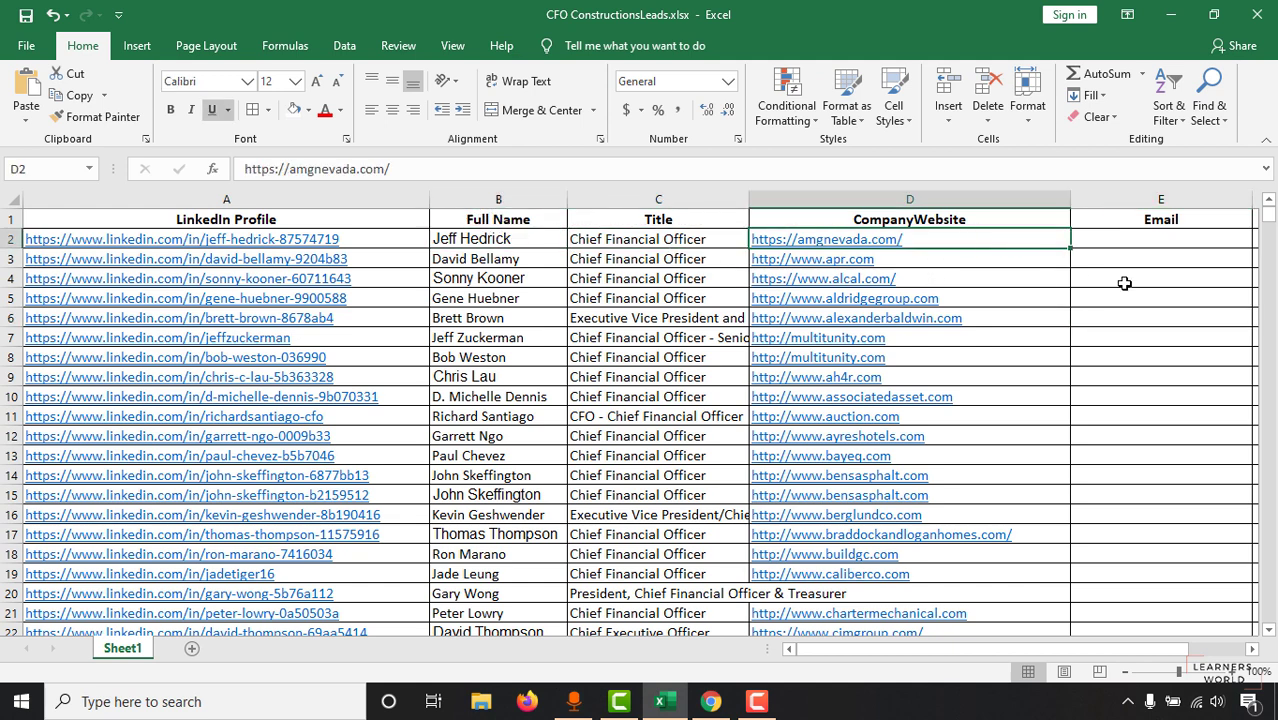
click(1150, 246)
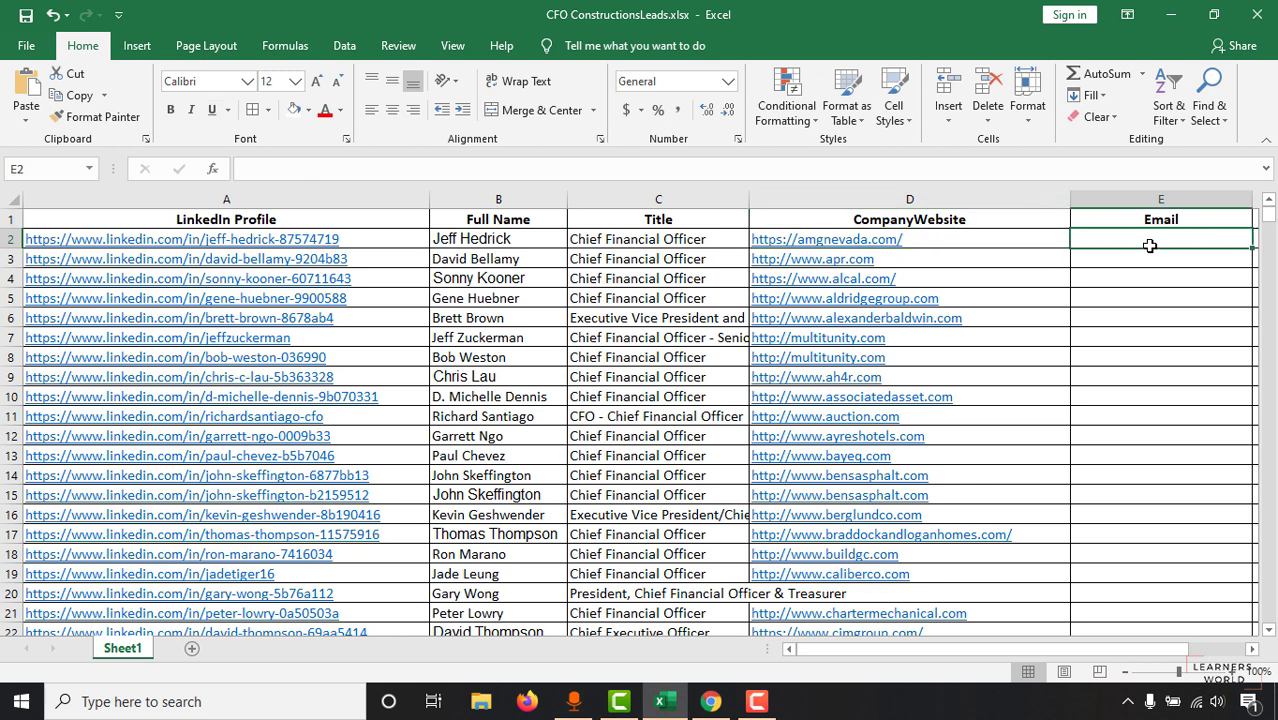
Sign in to Hunter.io and go to the Email Finder's full-name field.
click(1173, 14)
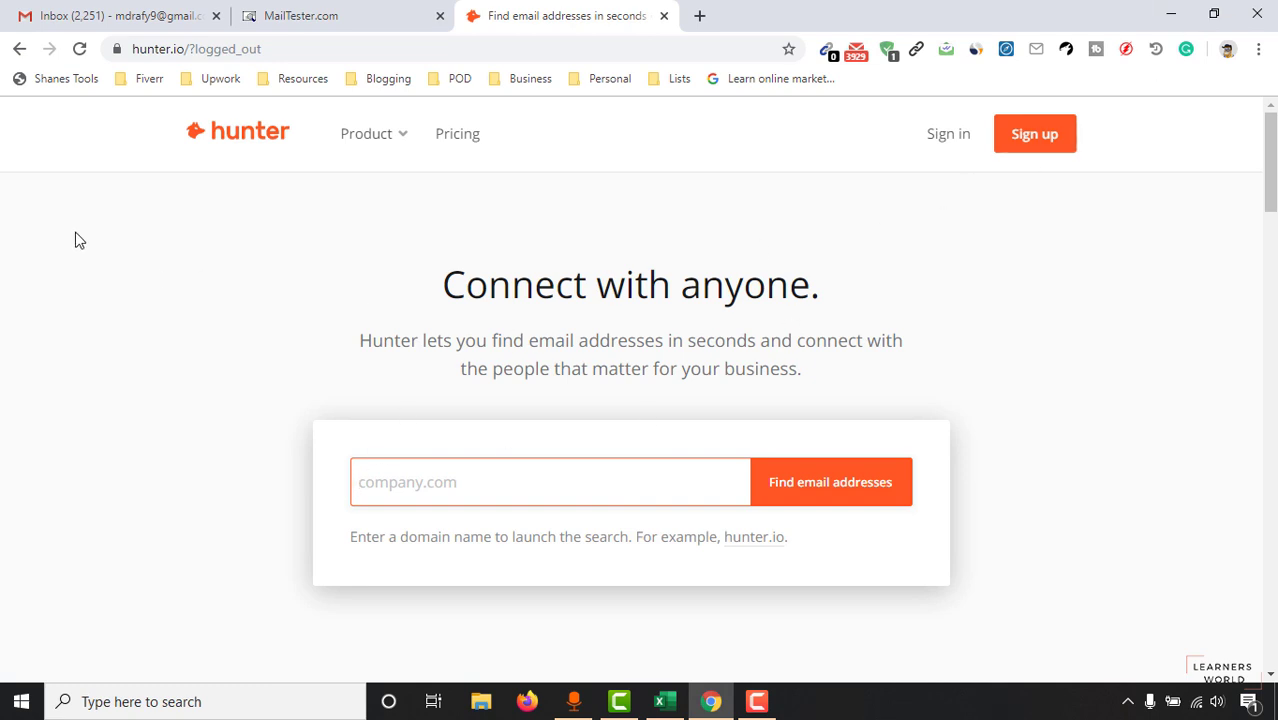
click(939, 138)
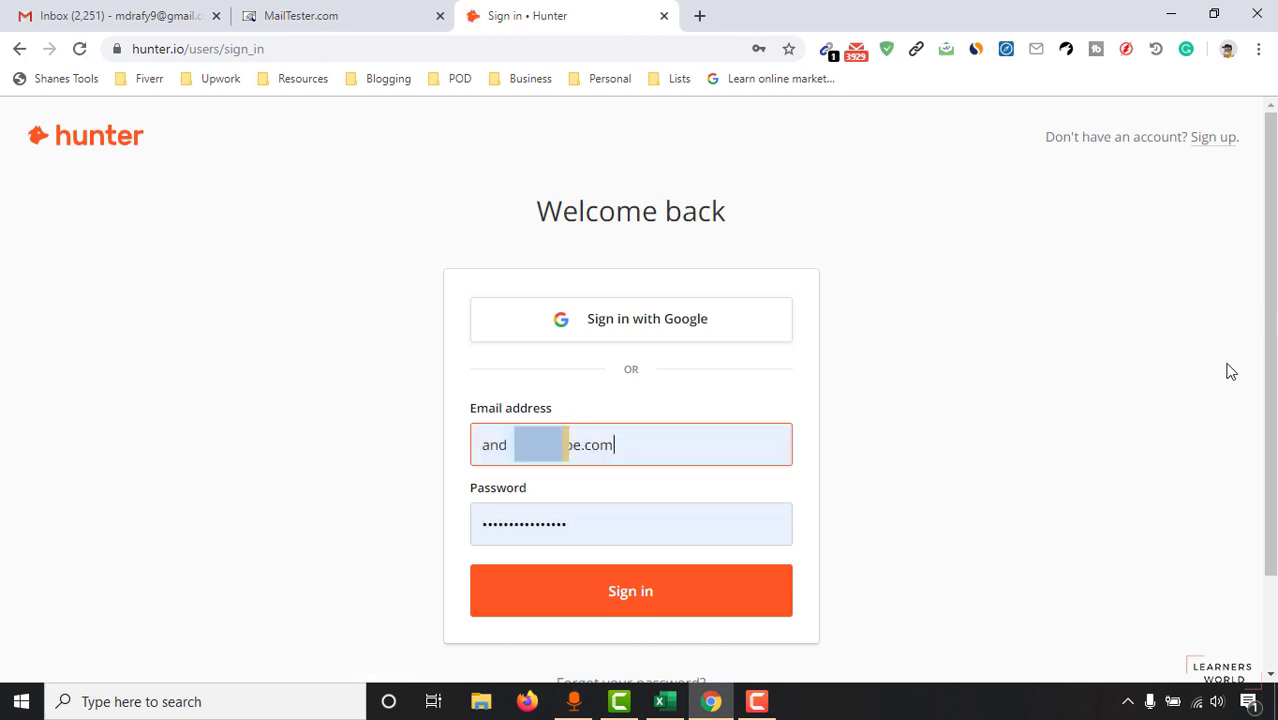
click(633, 604)
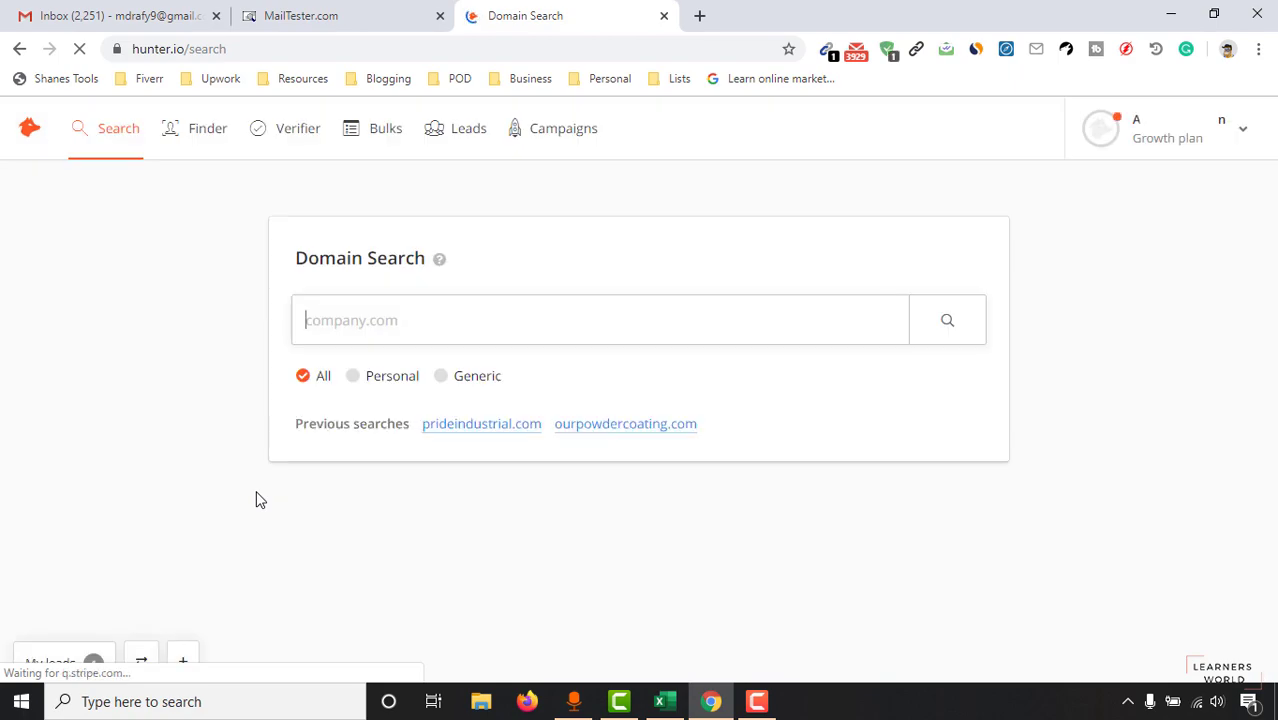
key(alt+Tab)
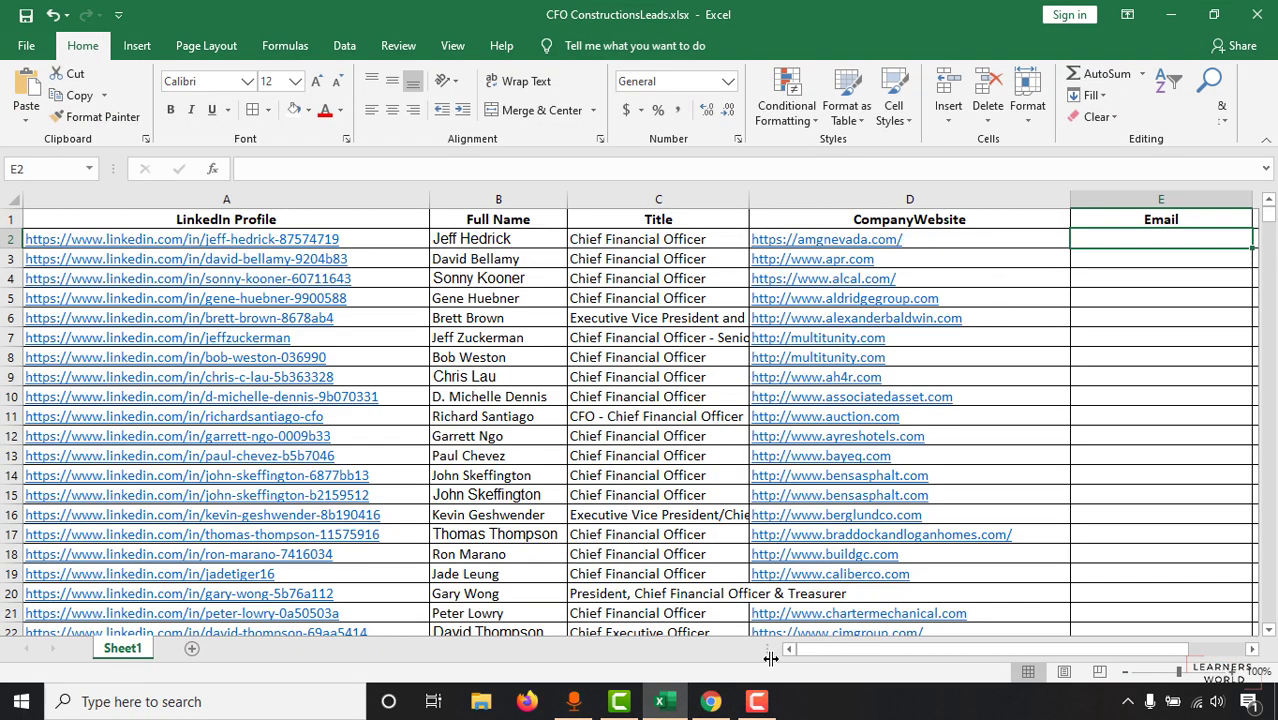
click(711, 701)
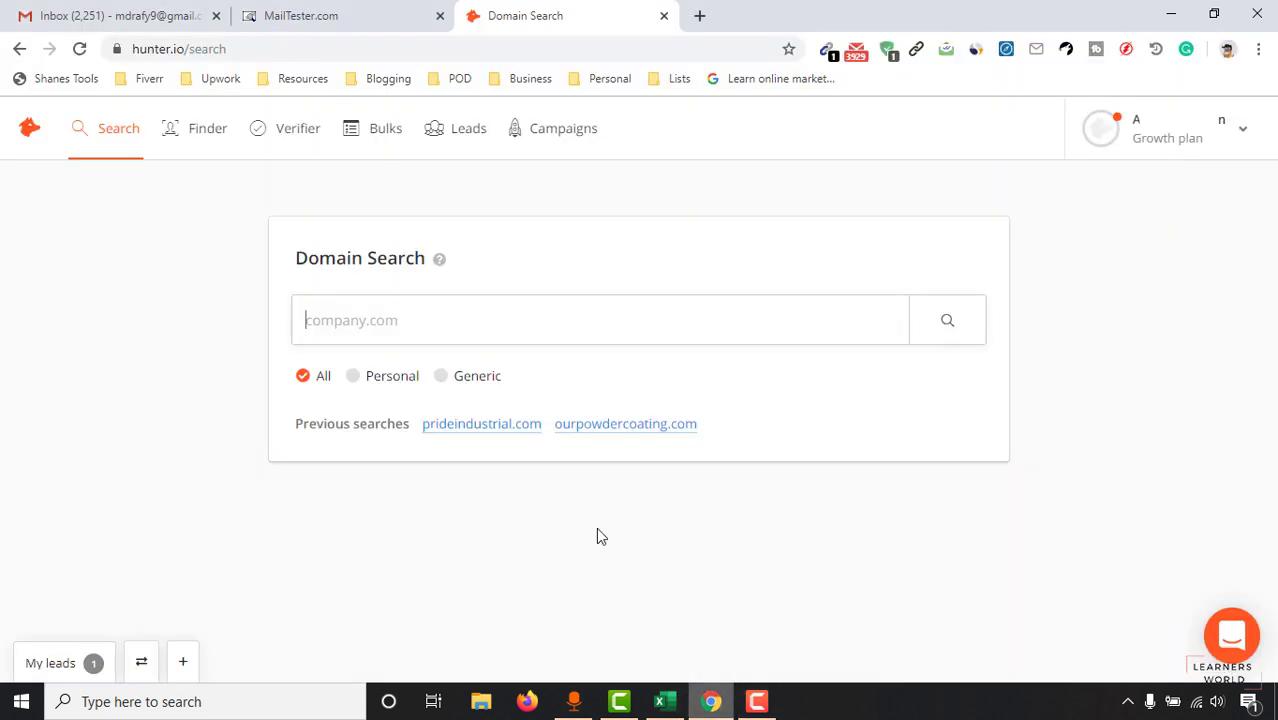
click(202, 149)
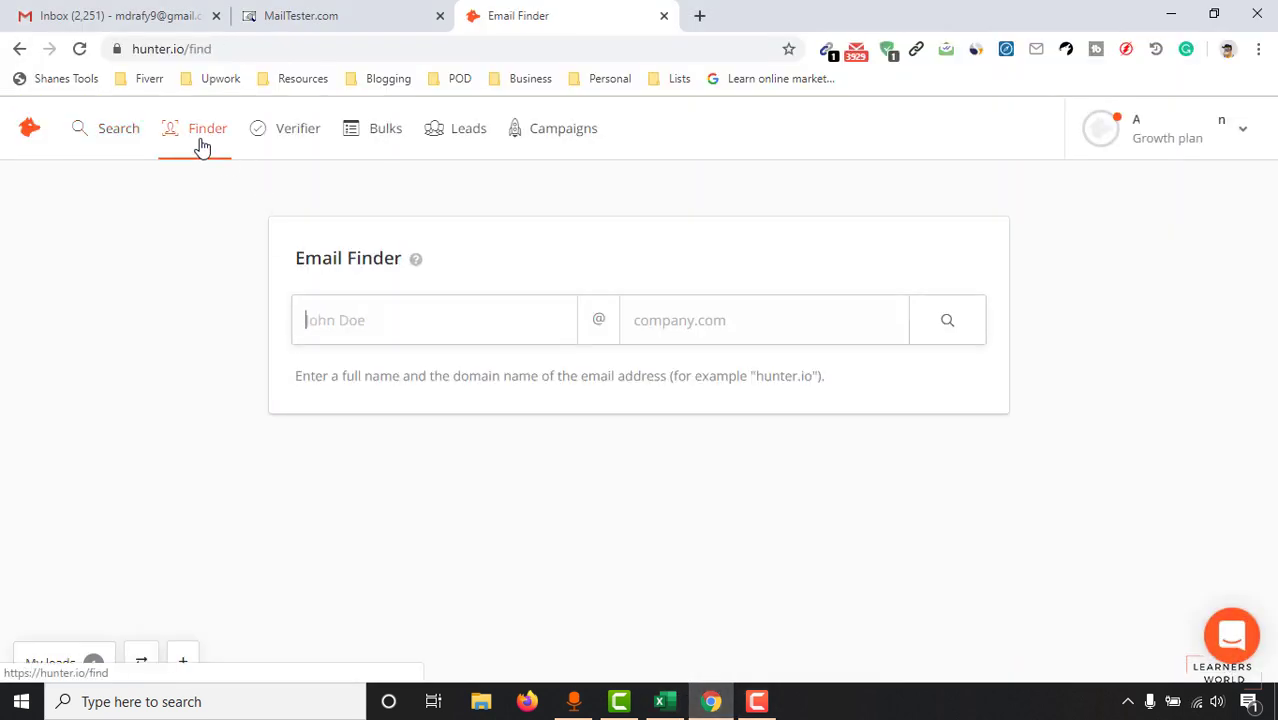
click(395, 327)
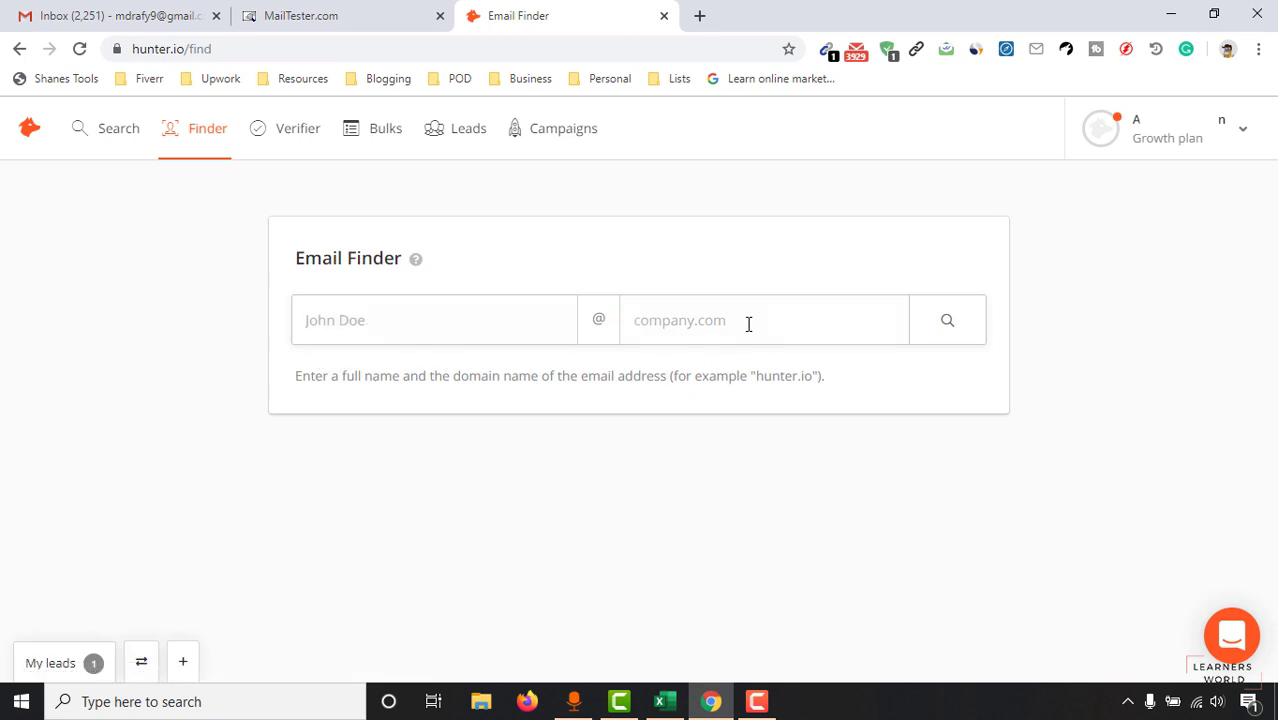
Paste the first lead's name from B2 into Hunter's full-name field.
mouse_move(662, 700)
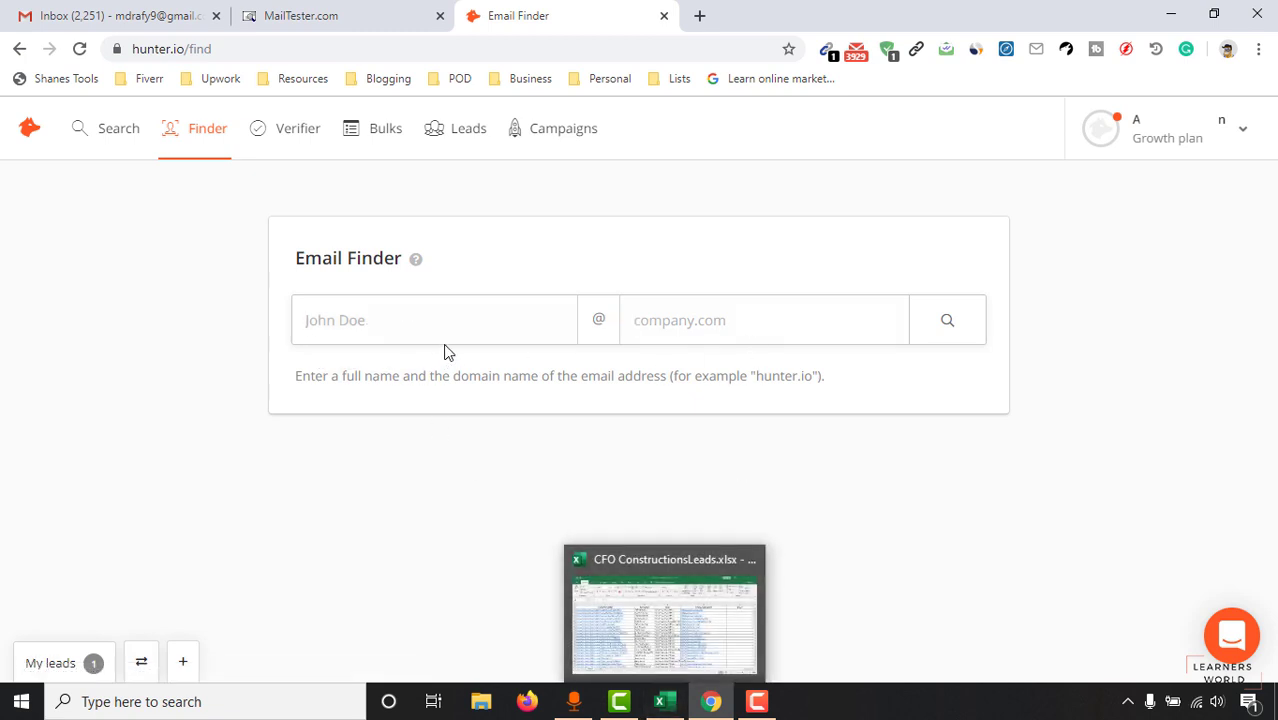
click(638, 649)
click(506, 241)
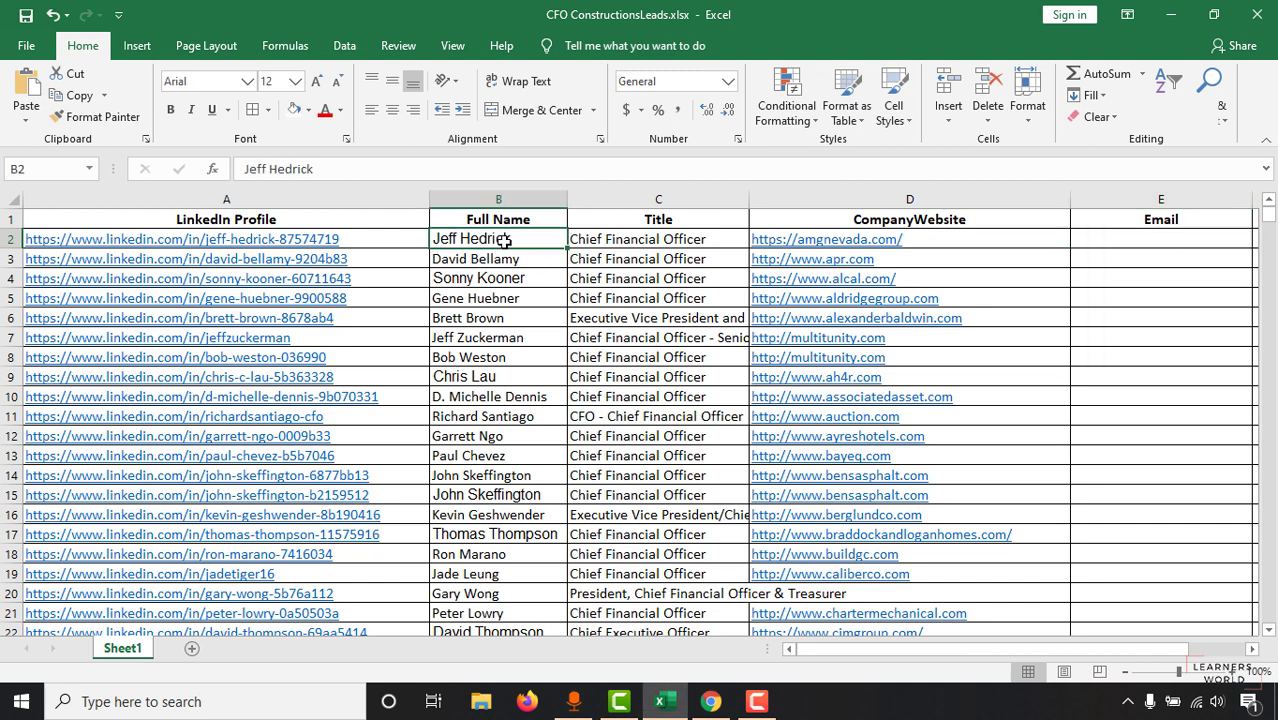
right_click(506, 241)
click(543, 275)
click(1168, 15)
right_click(444, 320)
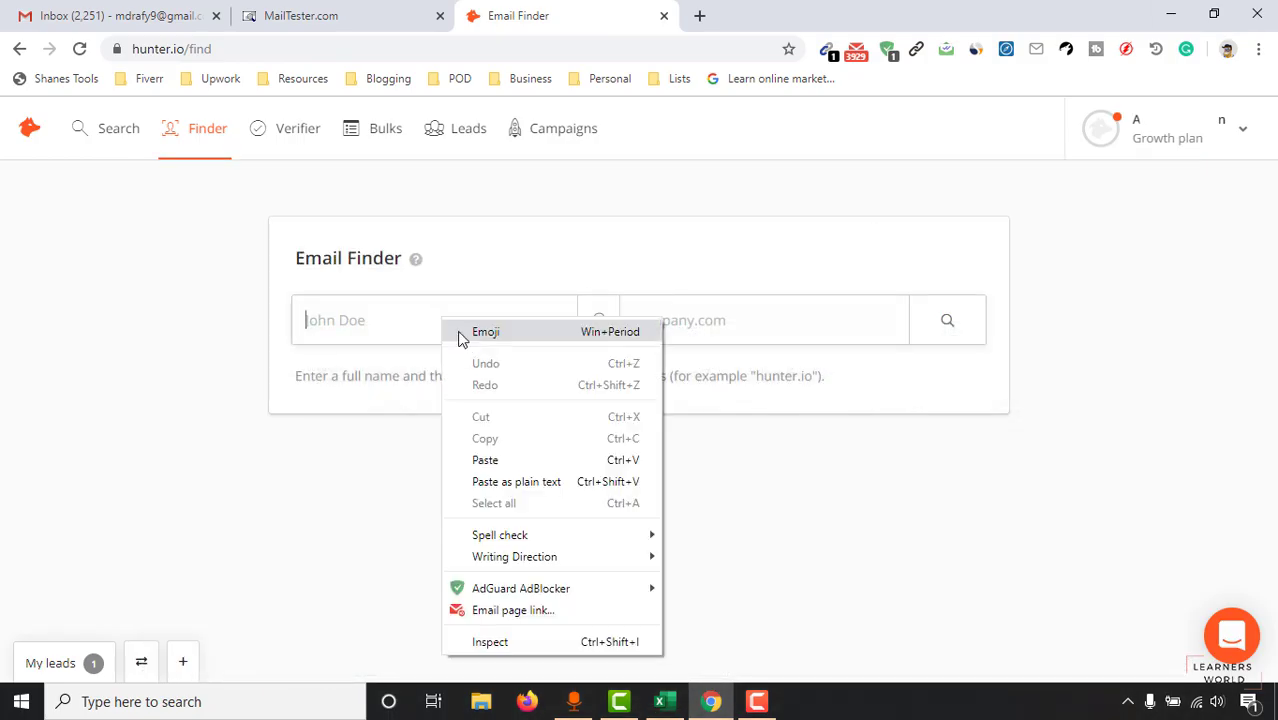
click(485, 460)
Paste the amgnevada.com website from D2 into the domain field and search.
click(660, 701)
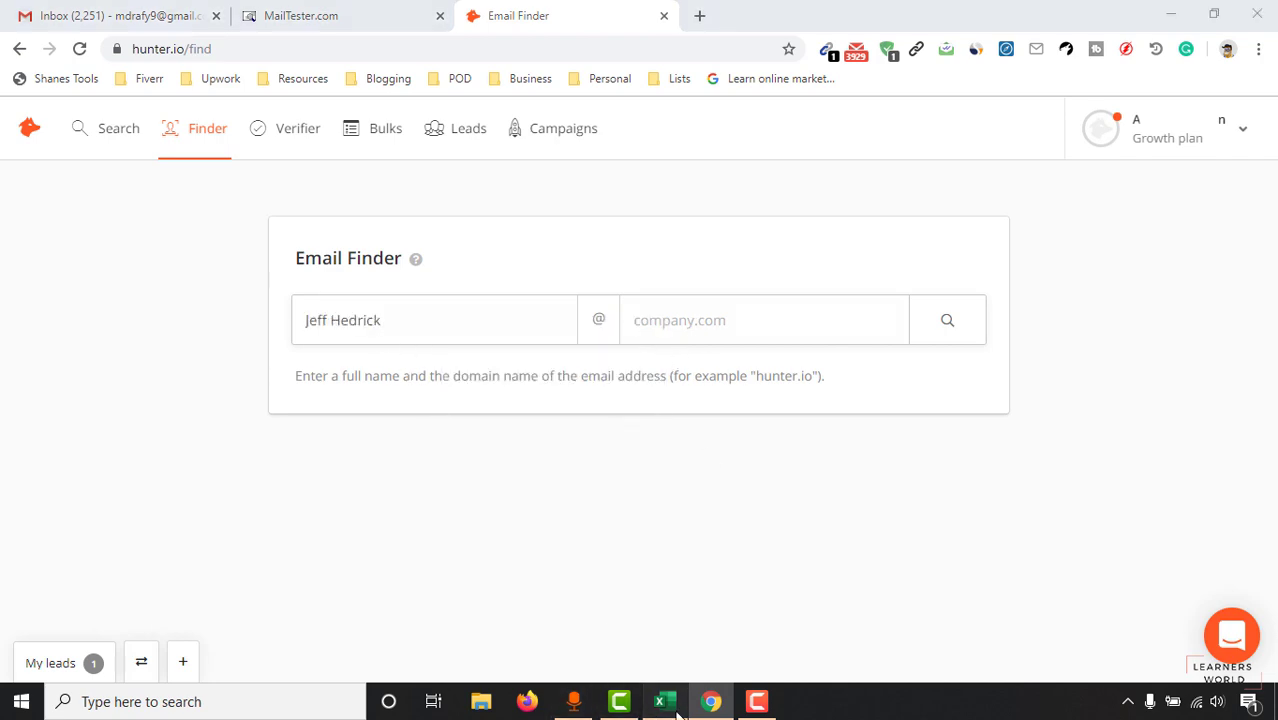
right_click(933, 238)
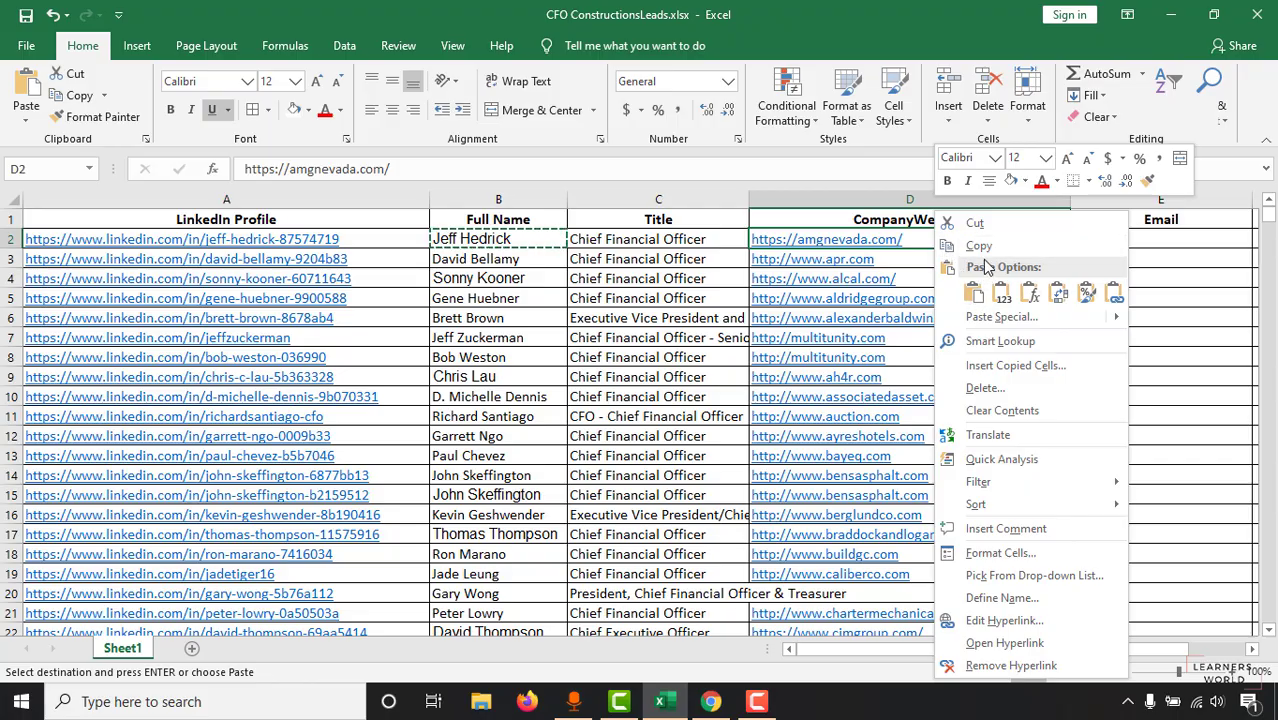
click(955, 245)
click(1170, 14)
right_click(796, 318)
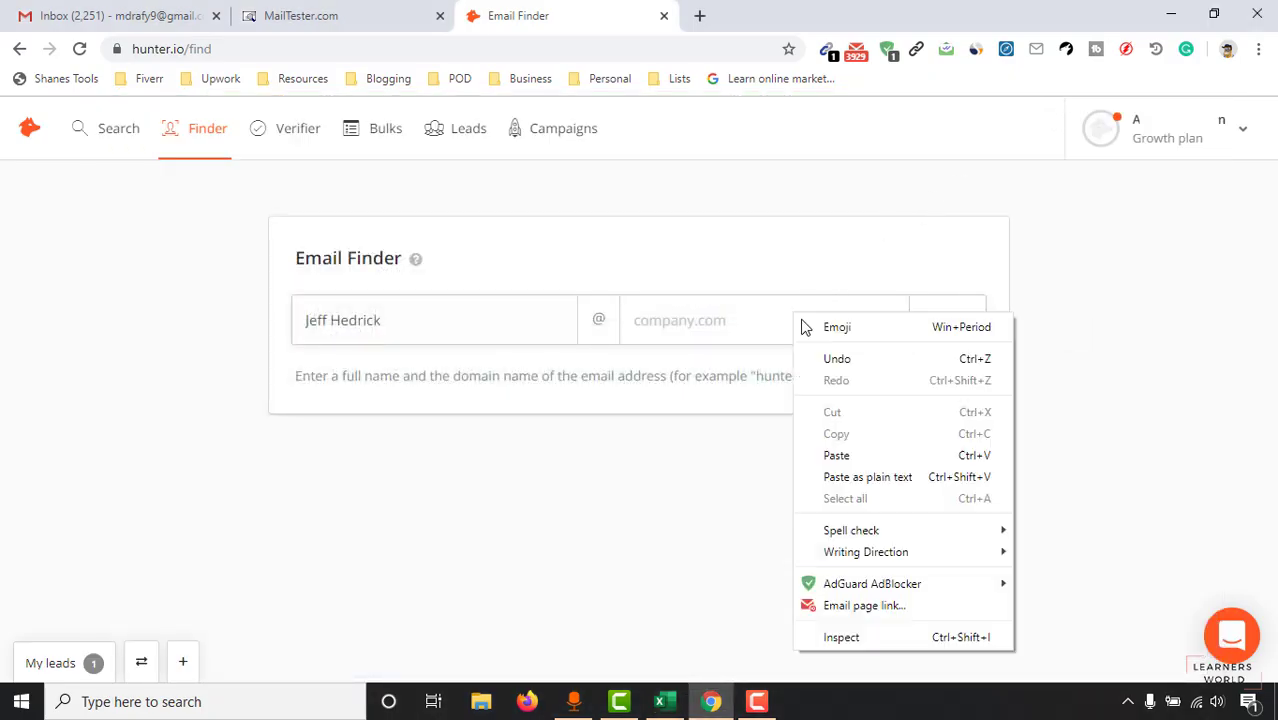
click(838, 454)
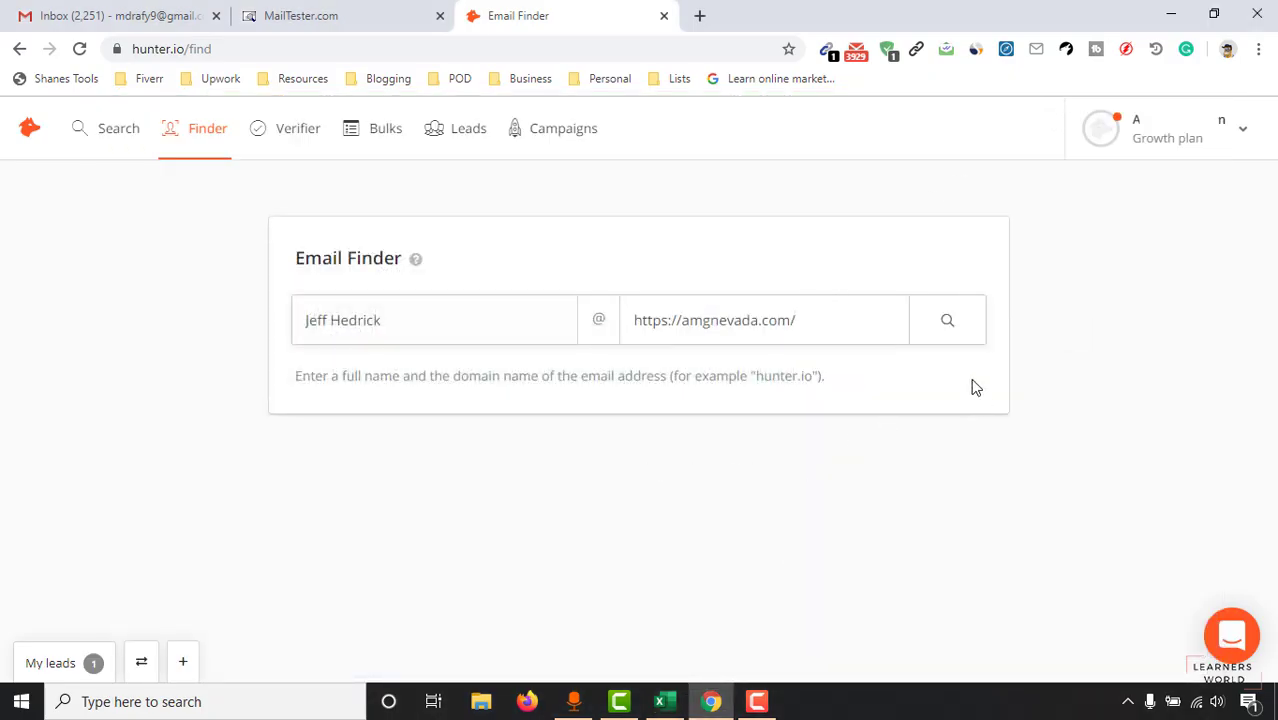
click(961, 334)
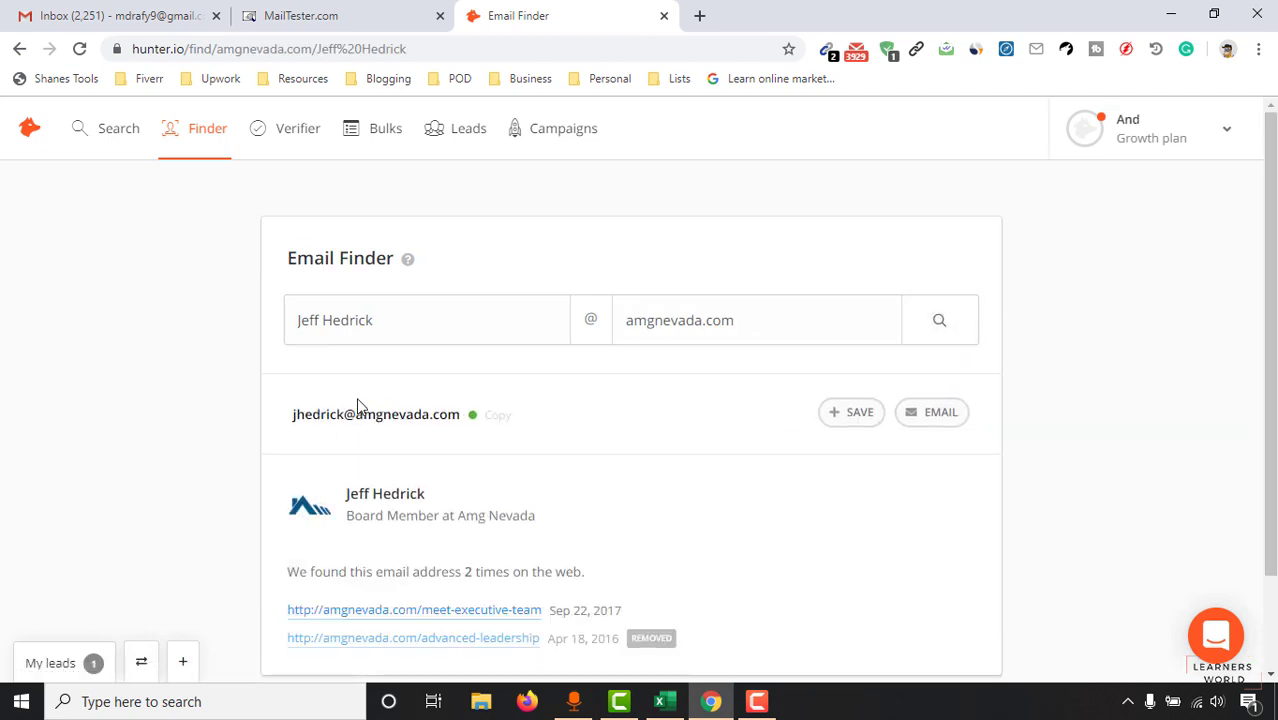
Copy the found amgnevada.com address into cell E2.
click(385, 414)
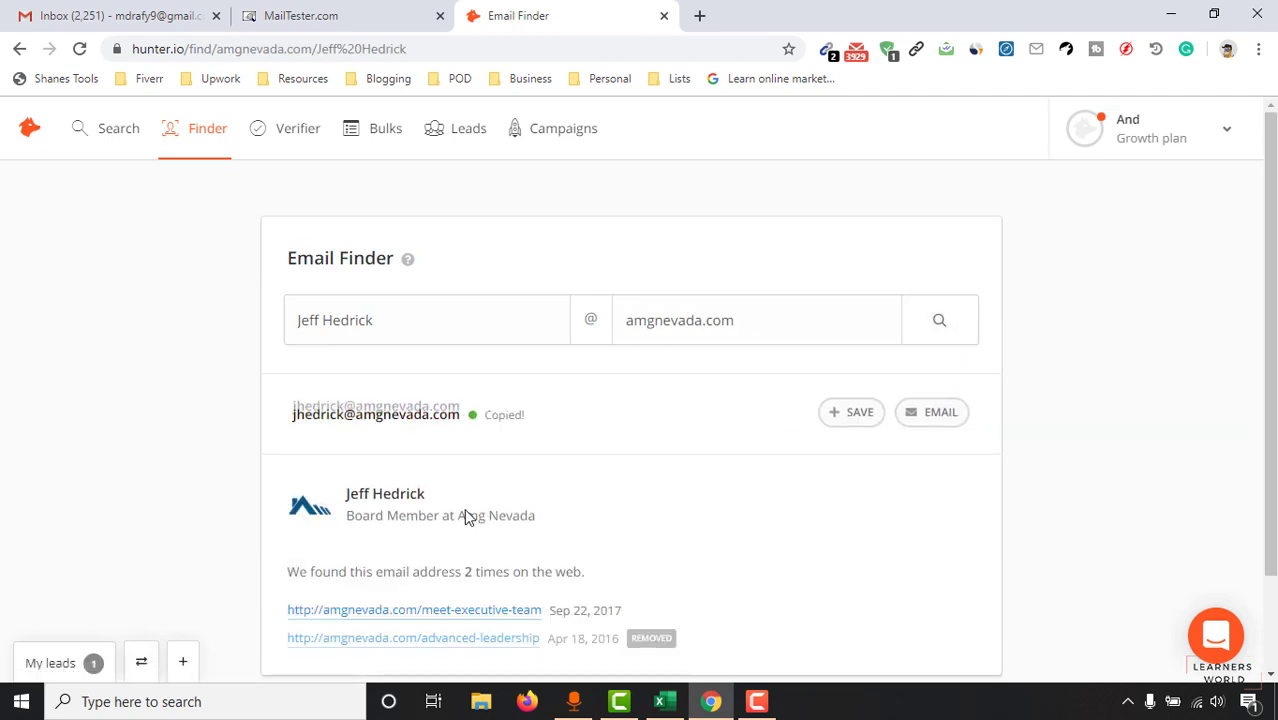
click(337, 425)
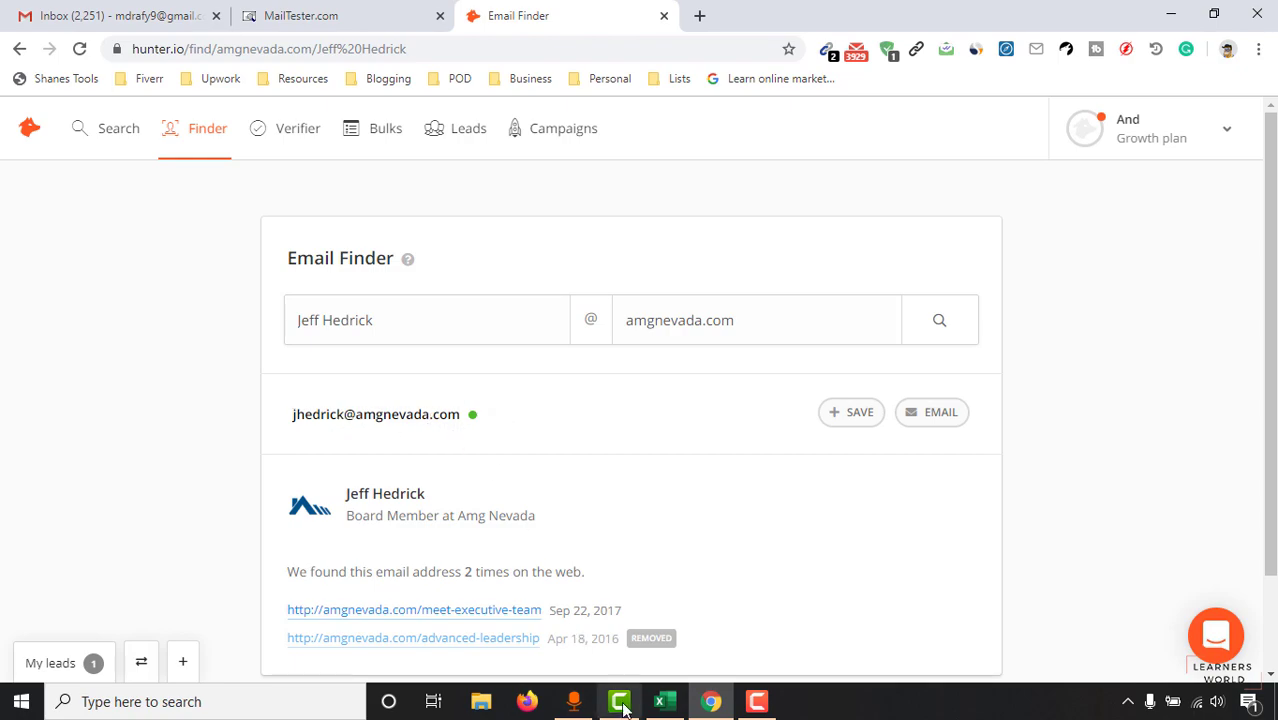
click(659, 701)
click(1111, 238)
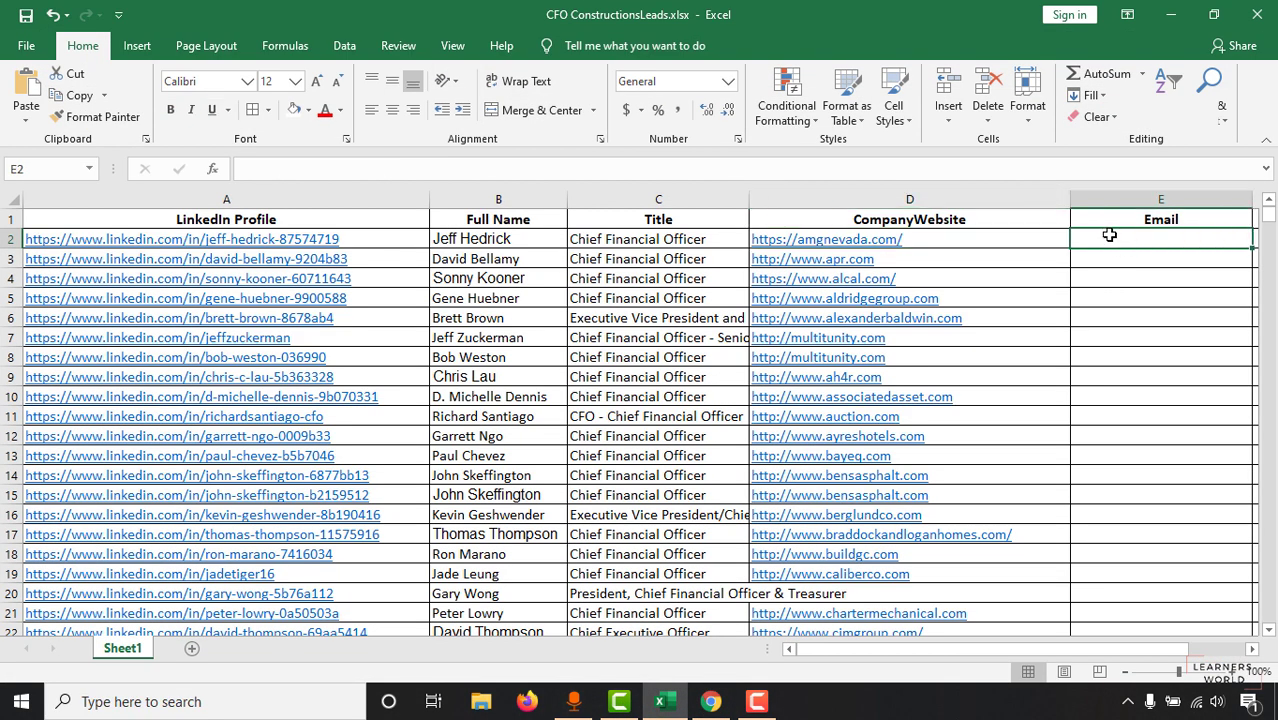
right_click(1109, 236)
key(Escape)
key(ctrl+v)
click(1109, 259)
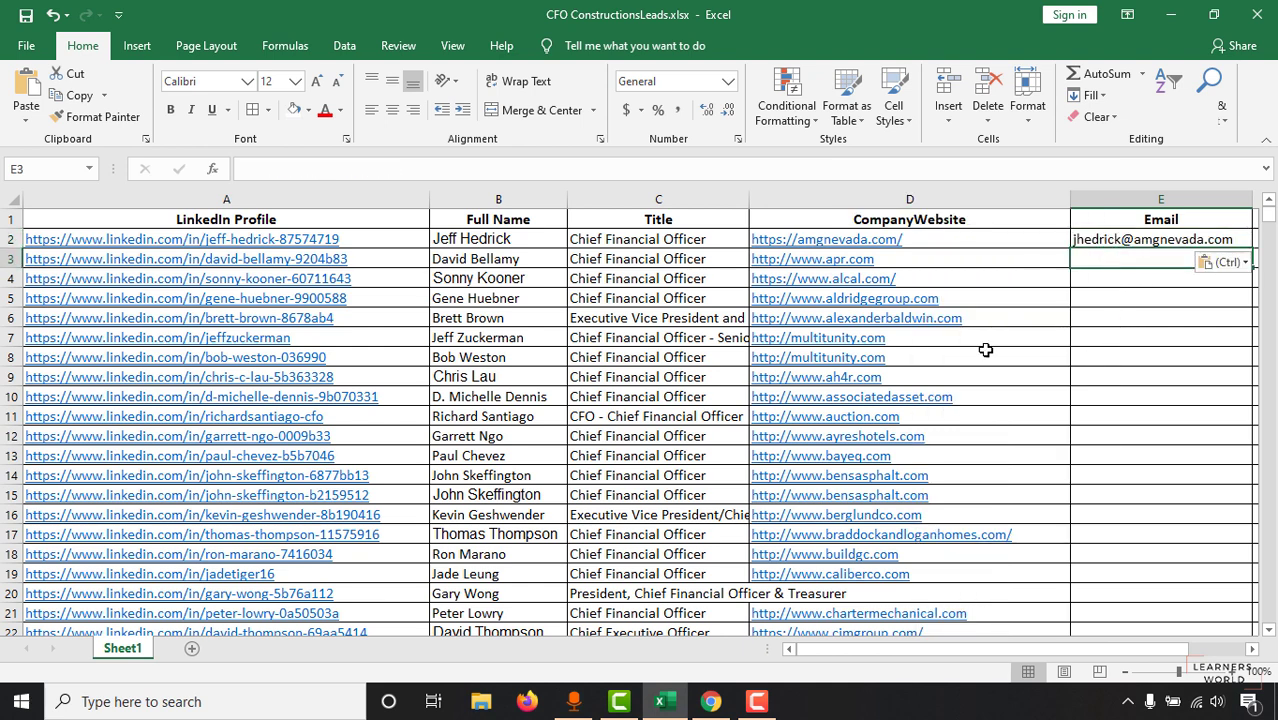
click(490, 258)
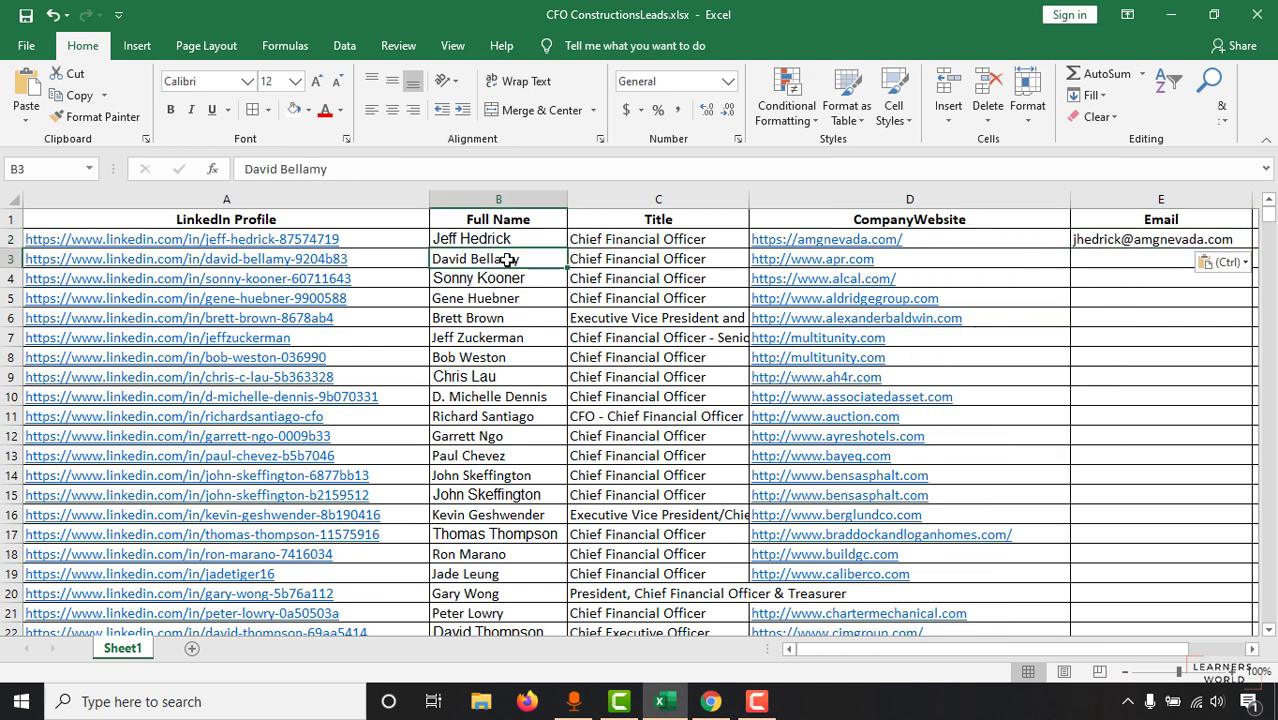
Replace the name in Hunter's finder with the second lead's name from B3.
right_click(511, 259)
click(552, 290)
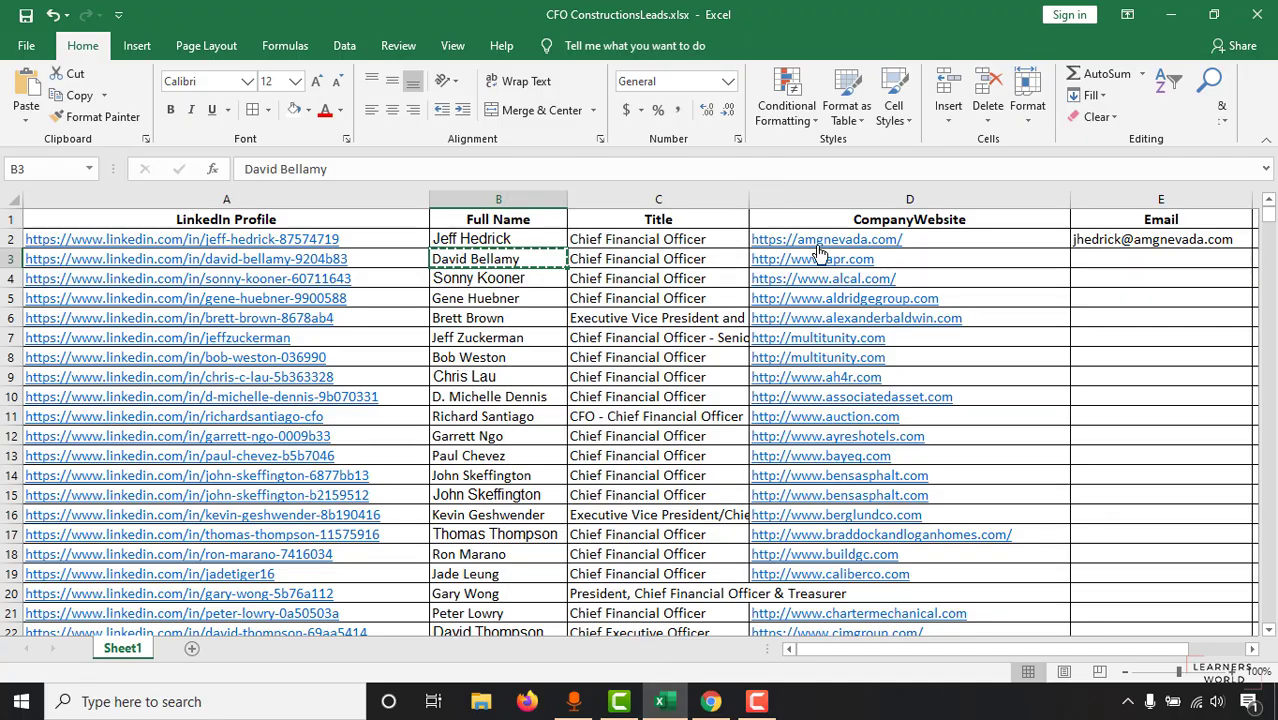
click(1171, 14)
double_click(403, 330)
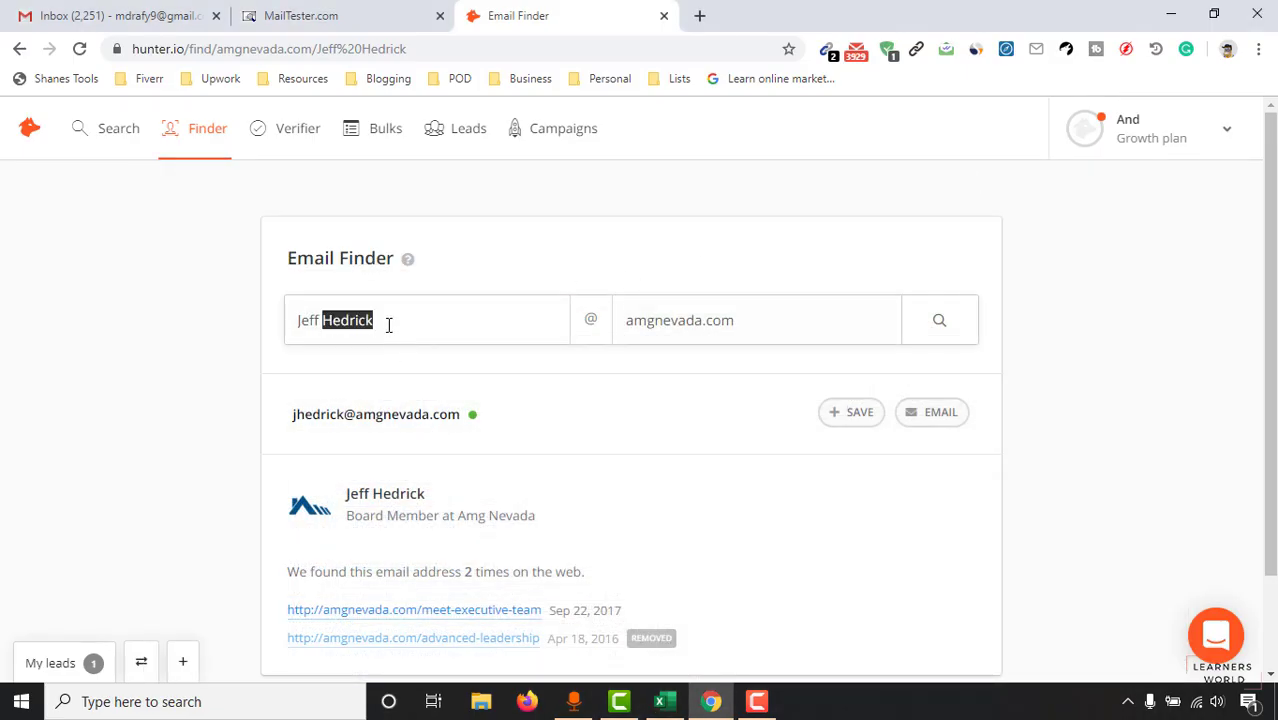
drag(389, 325, 286, 322)
right_click(309, 319)
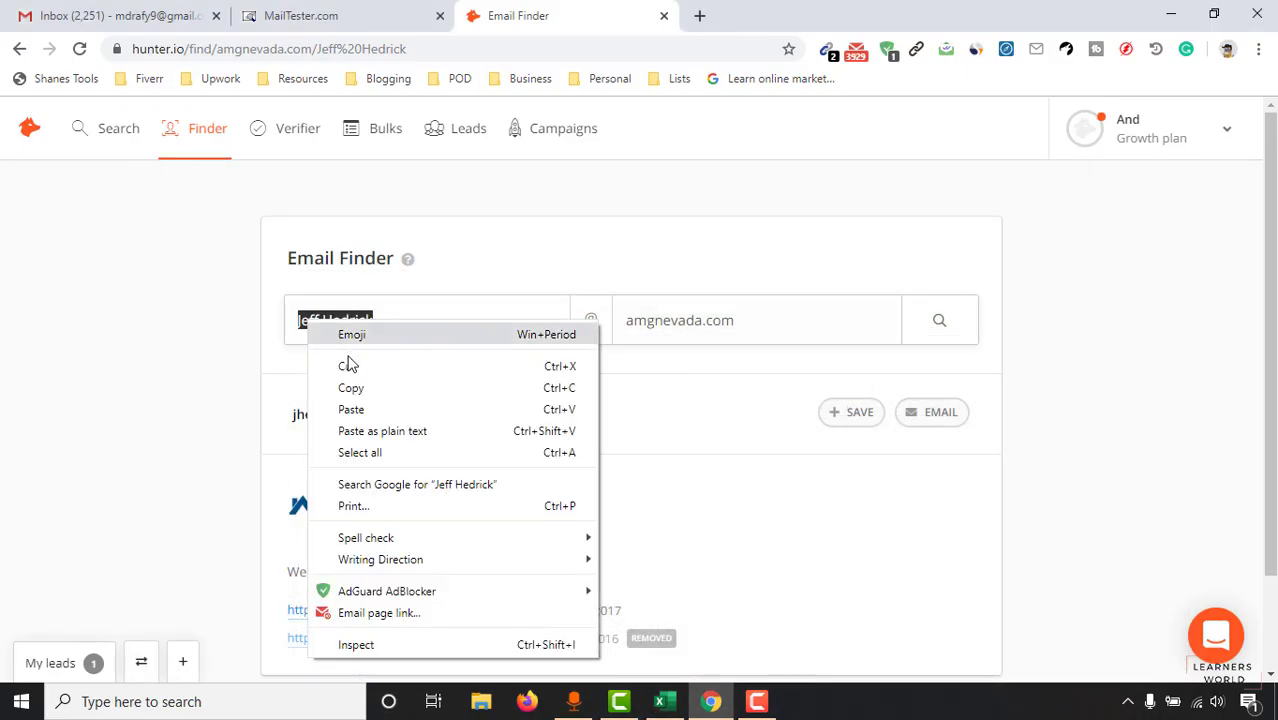
click(363, 411)
Replace the domain with apr.com from D3 and run the search.
click(732, 320)
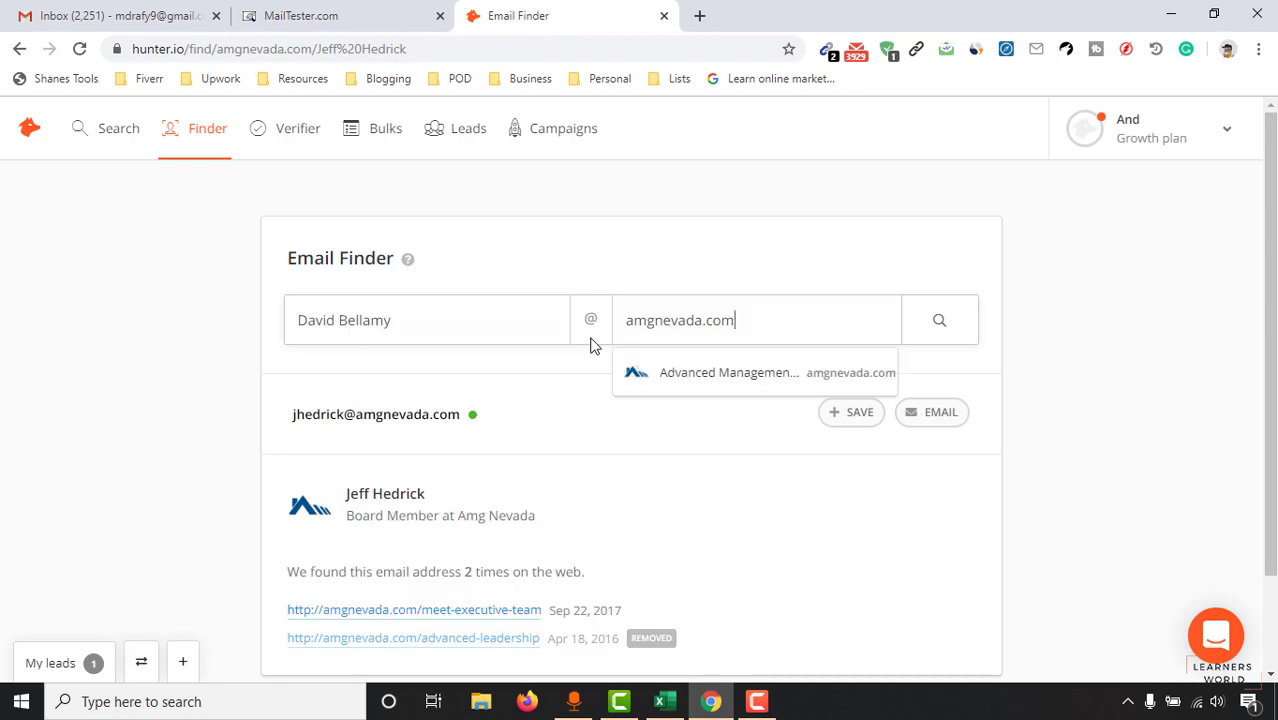
click(659, 701)
click(918, 258)
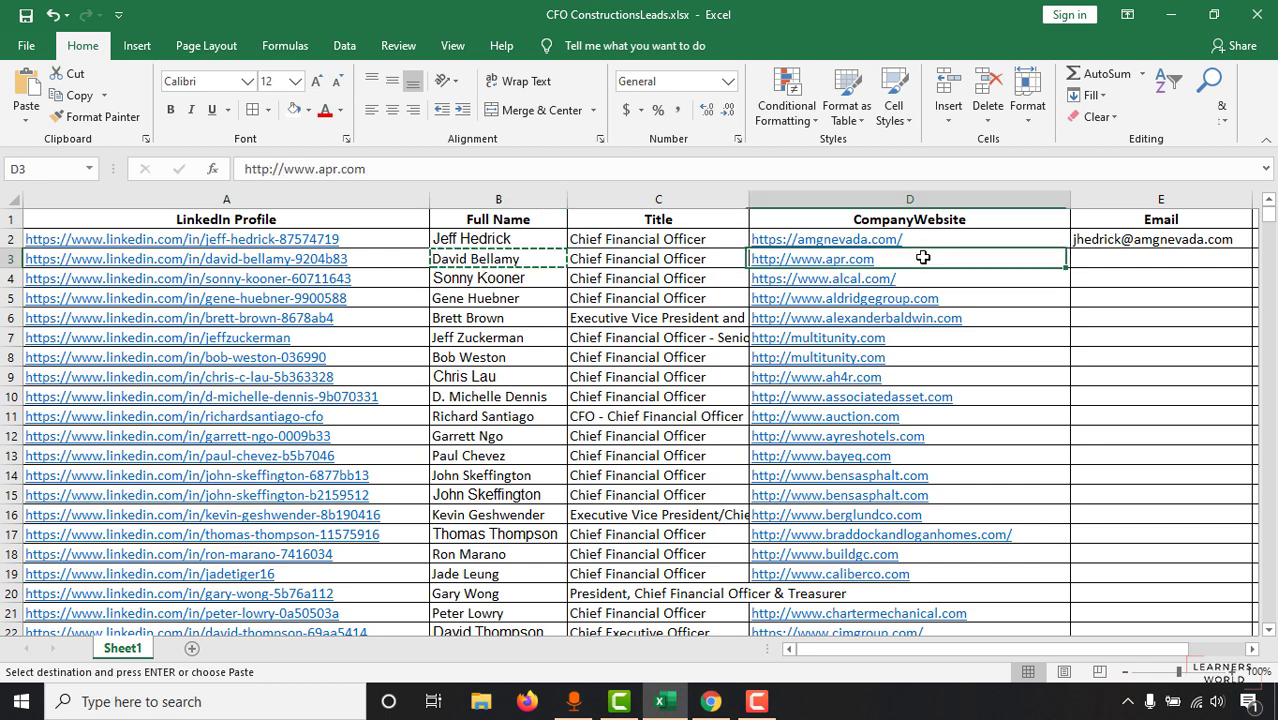
right_click(921, 256)
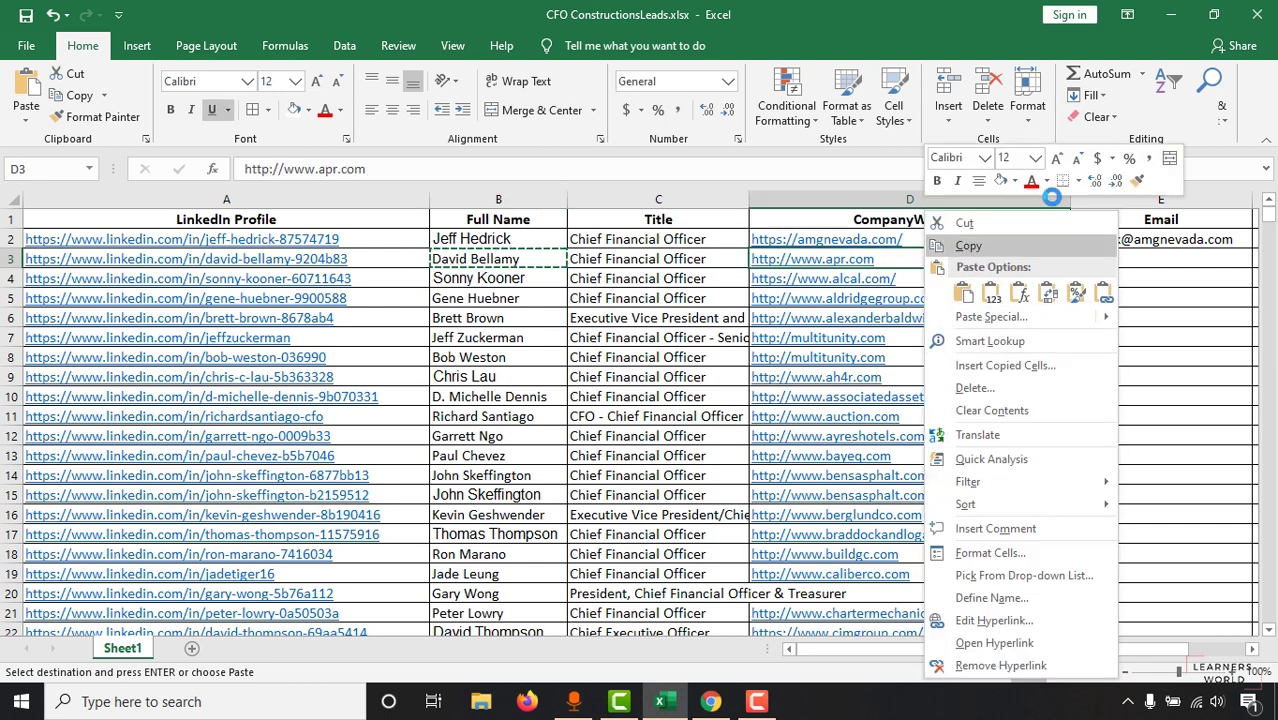
click(968, 245)
key(alt+Tab)
triple_click(668, 320)
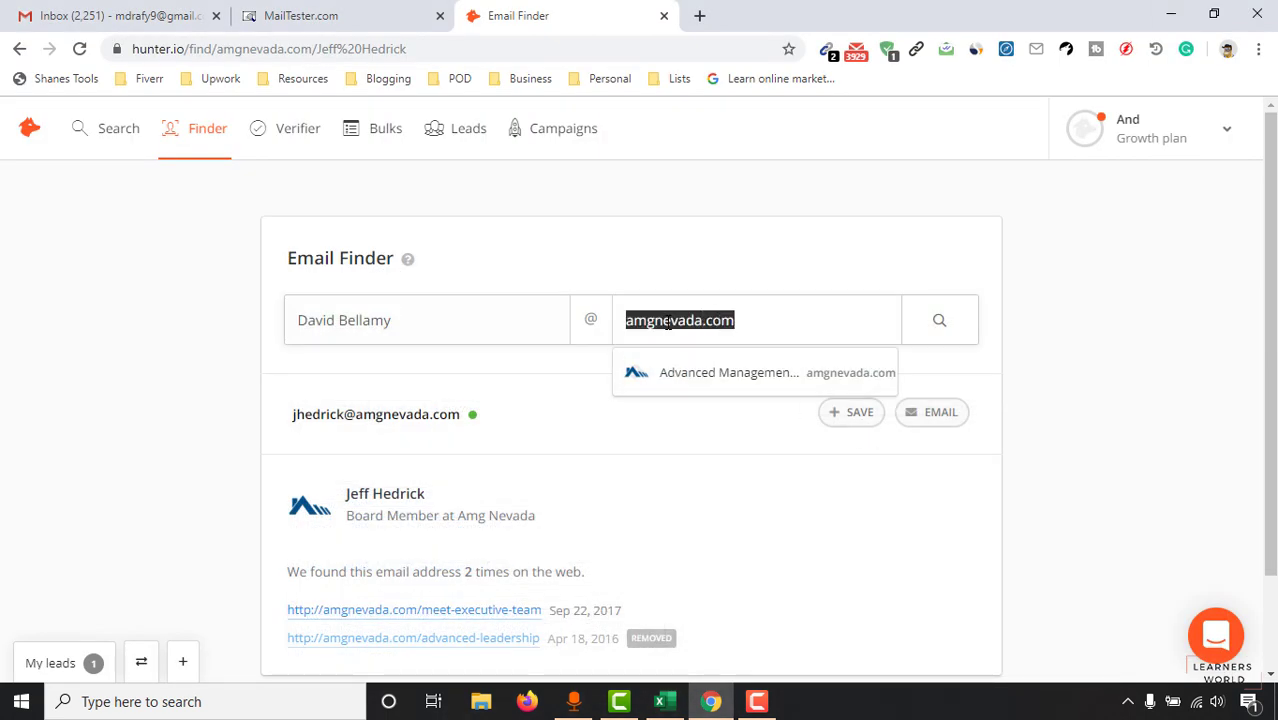
right_click(667, 324)
click(727, 421)
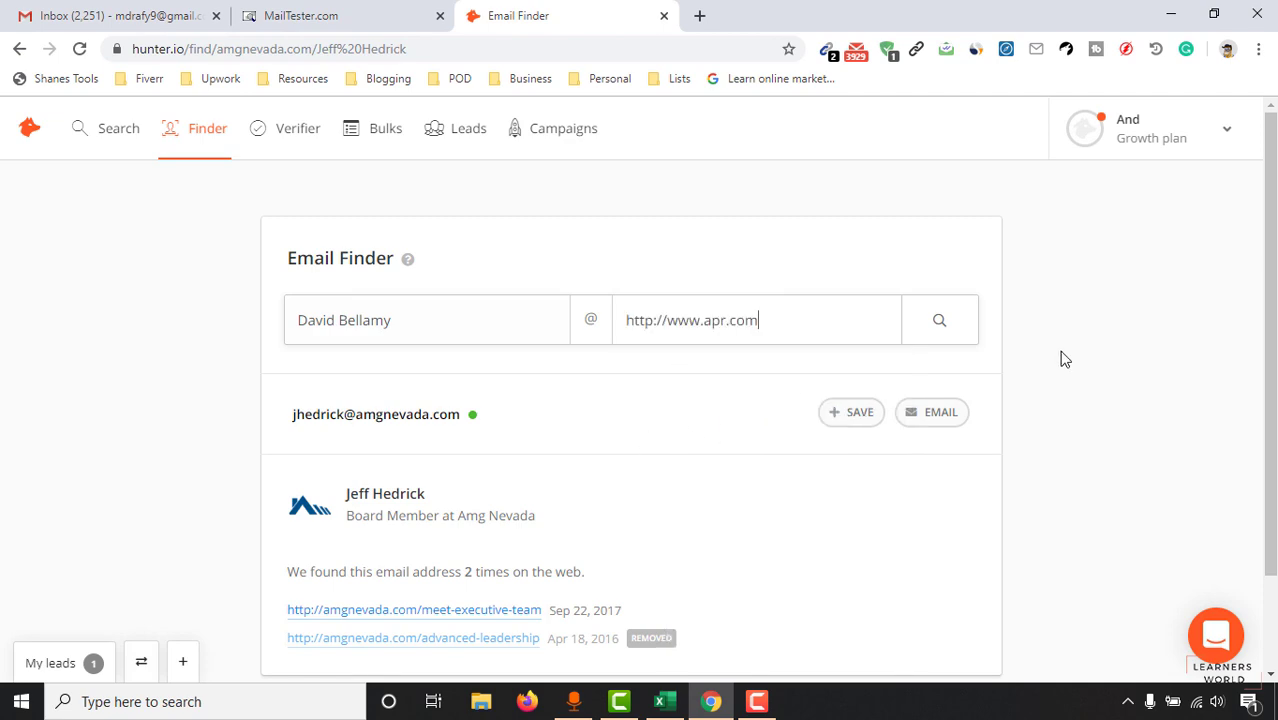
click(939, 328)
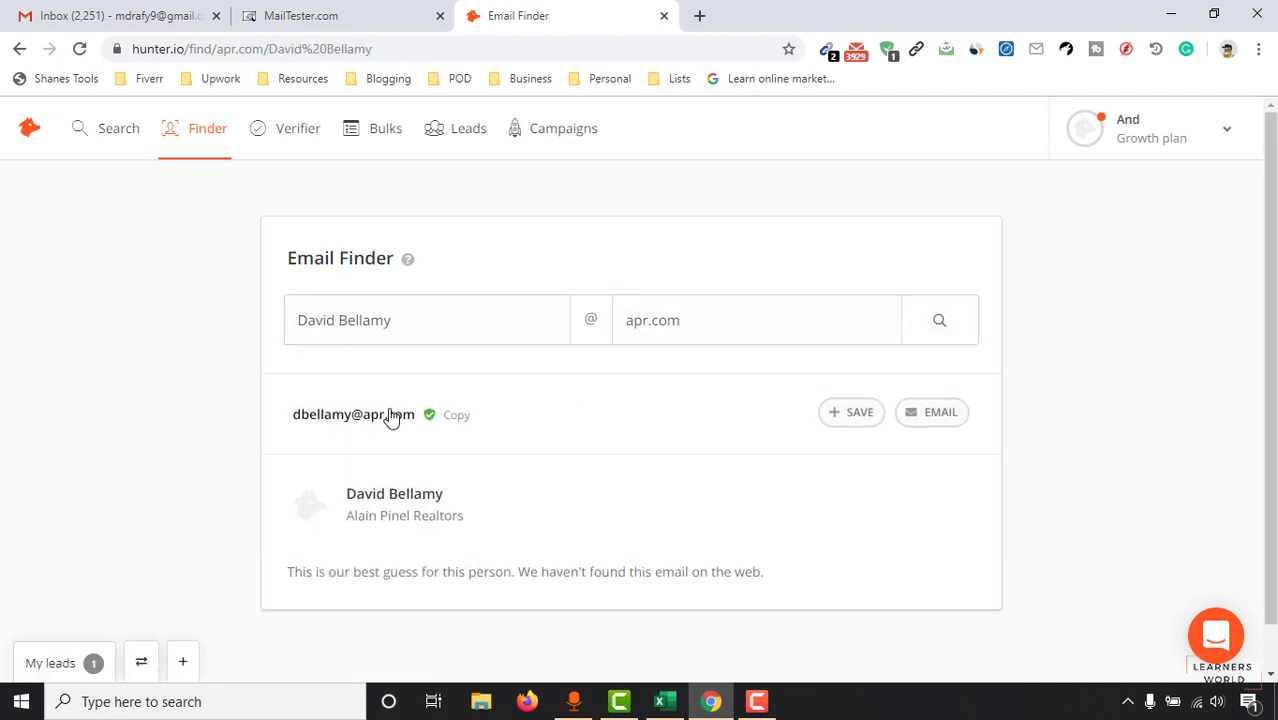
Paste the found apr.com address into cell E3.
click(386, 418)
click(660, 701)
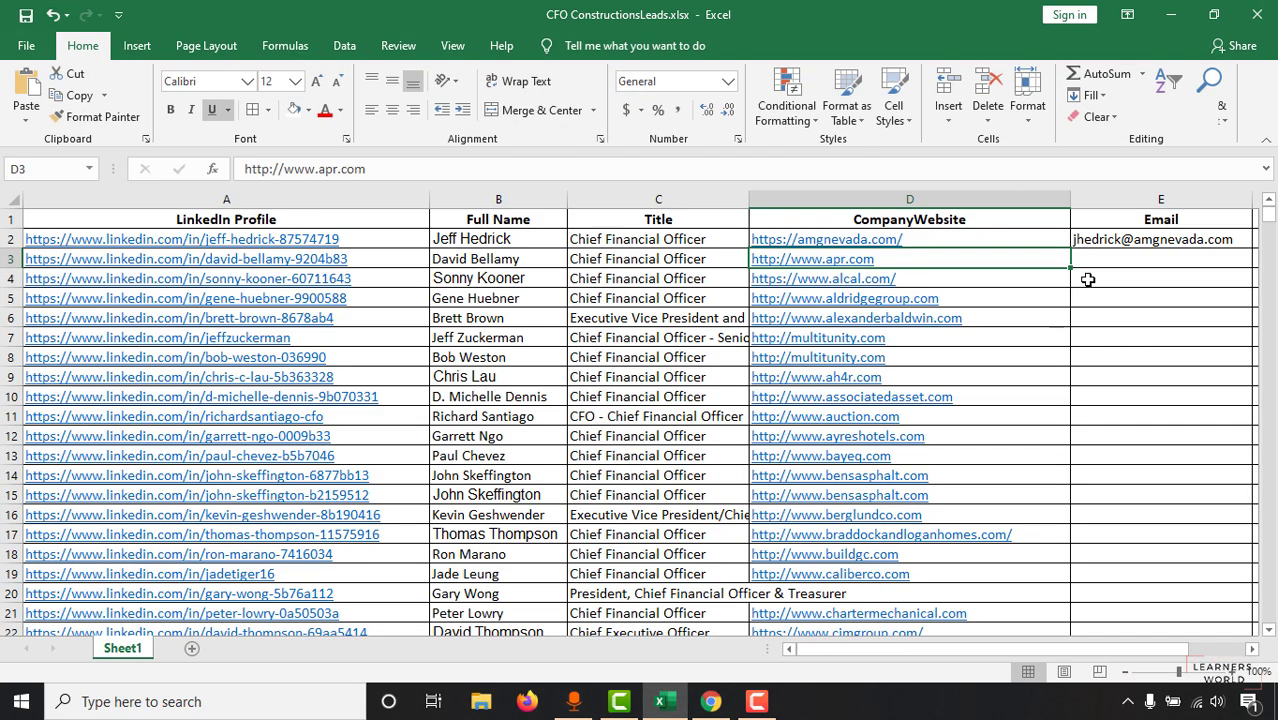
click(1101, 258)
right_click(1101, 258)
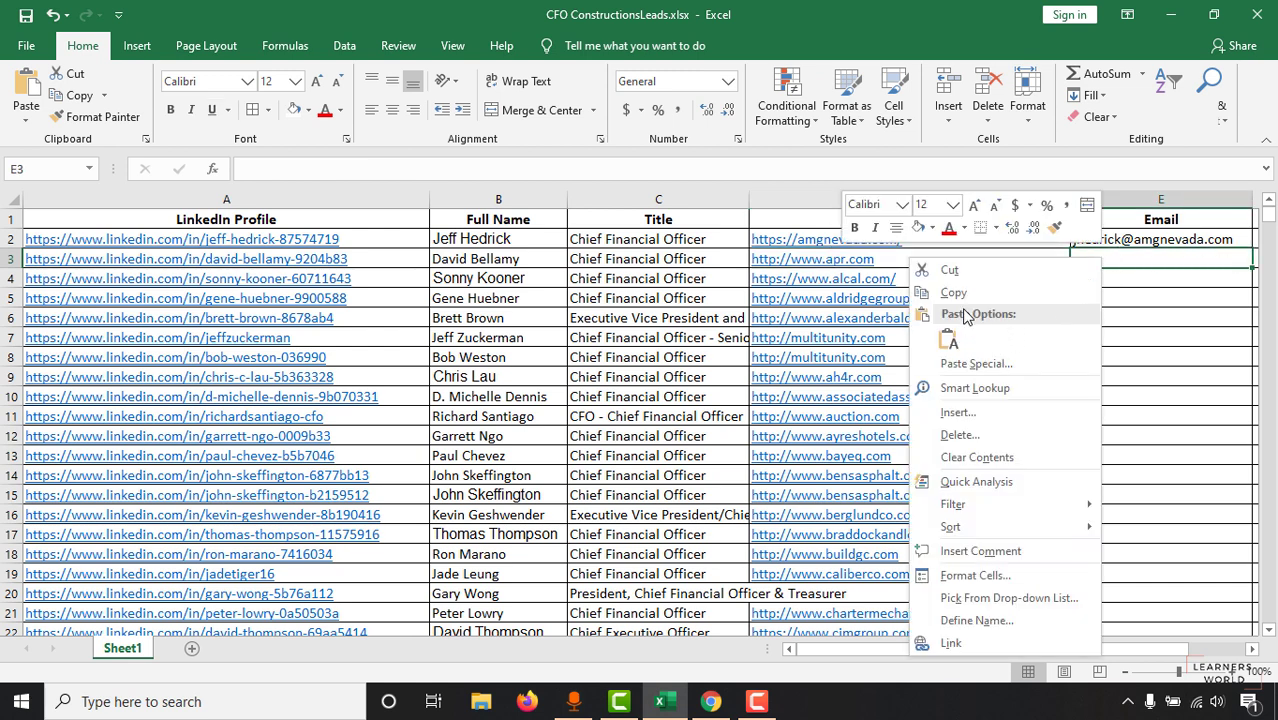
click(1133, 261)
key(ctrl+v)
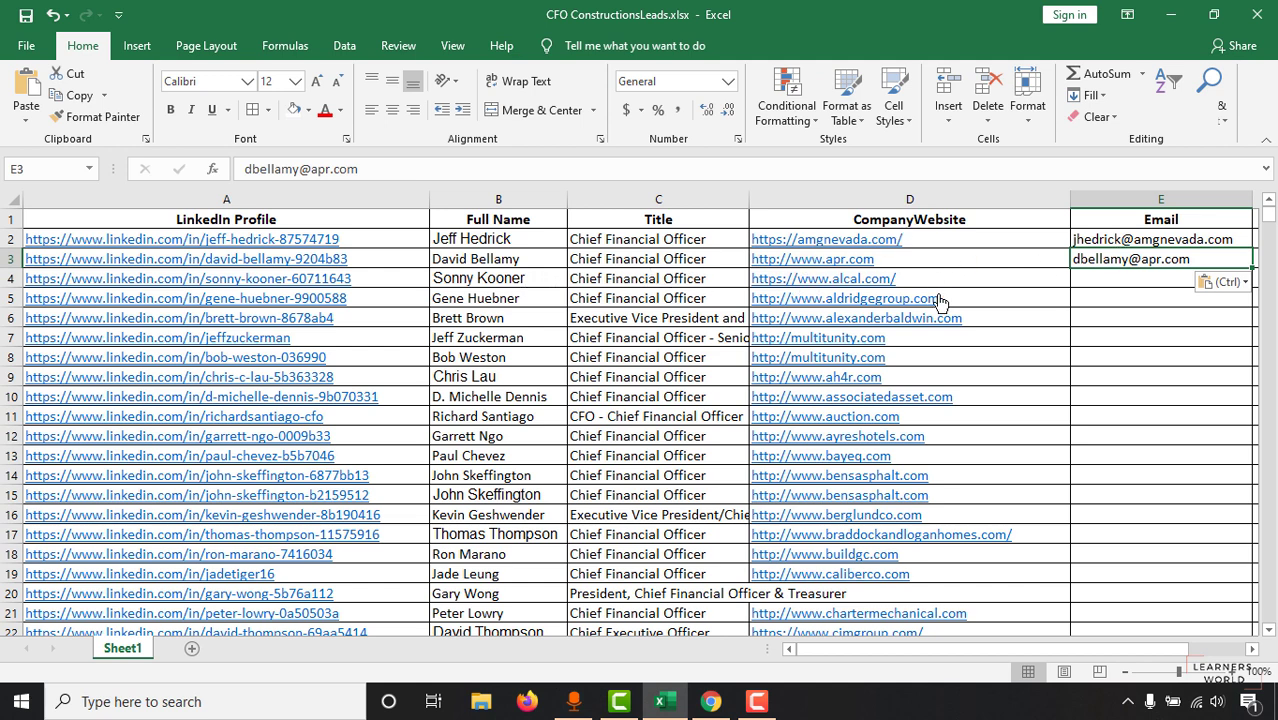
Replace the name in Hunter's finder with the third lead's name from B4.
click(545, 284)
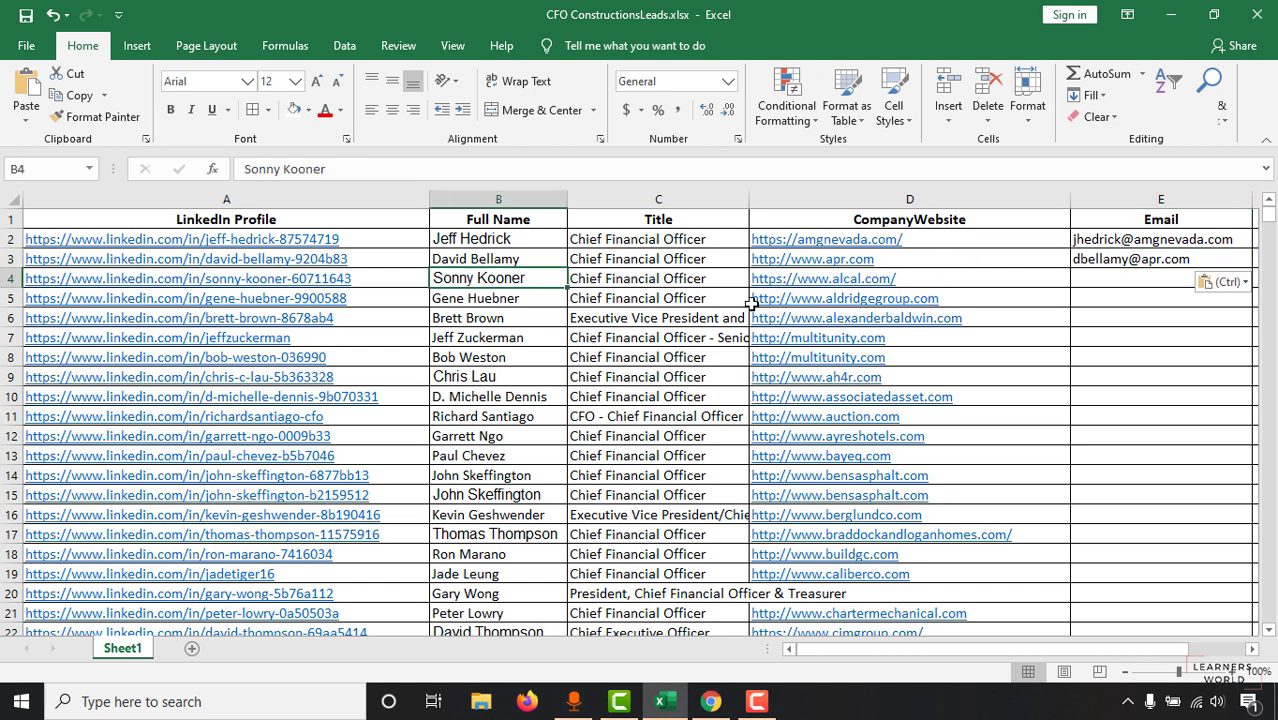
right_click(520, 281)
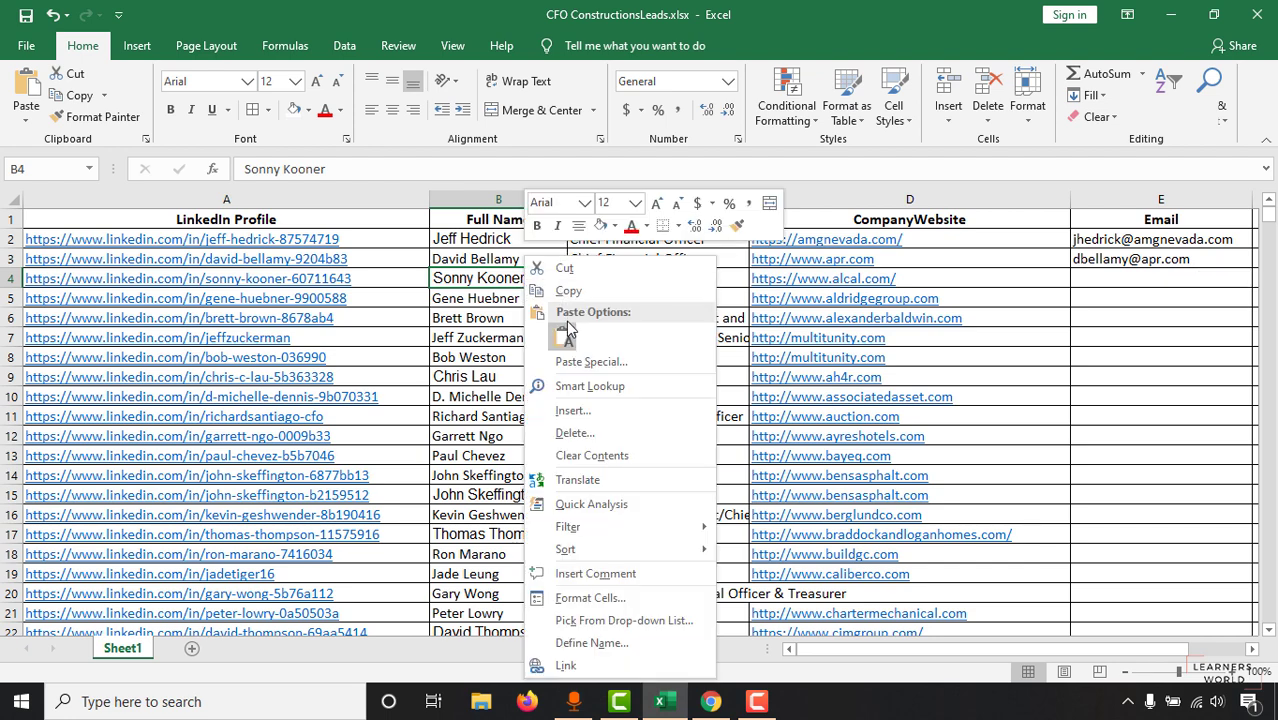
click(568, 290)
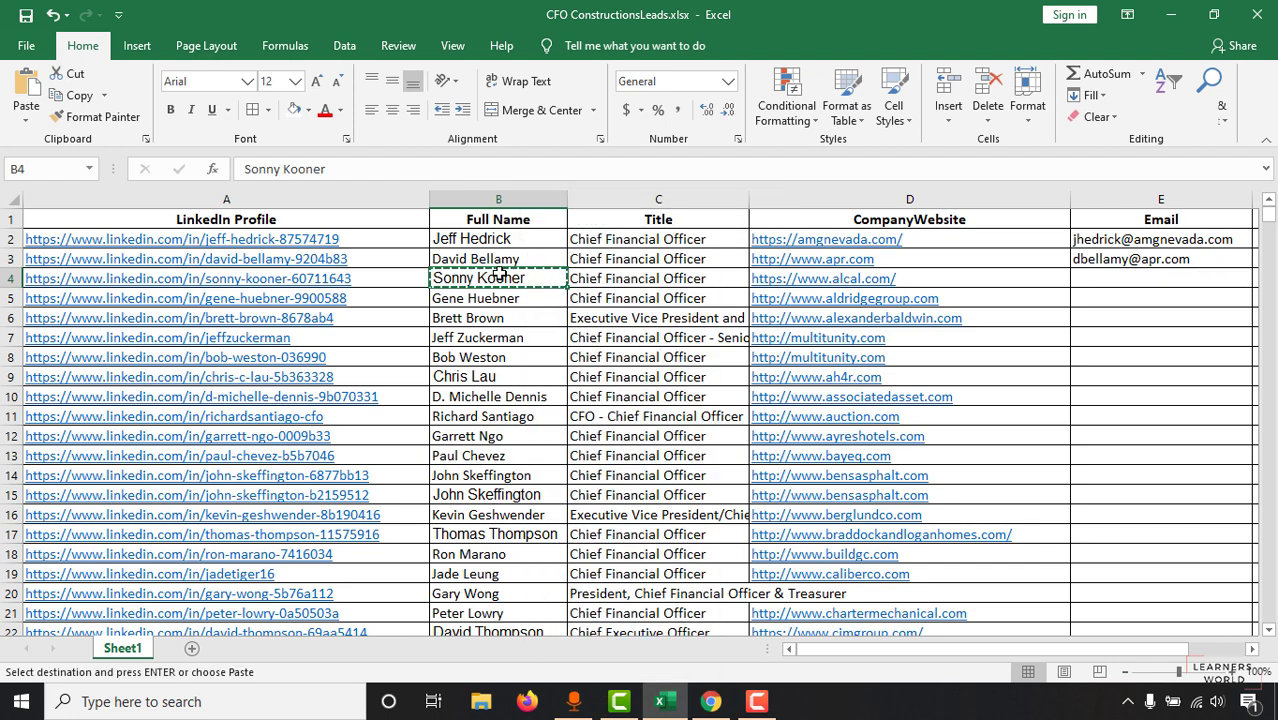
click(1166, 18)
drag(400, 319, 276, 330)
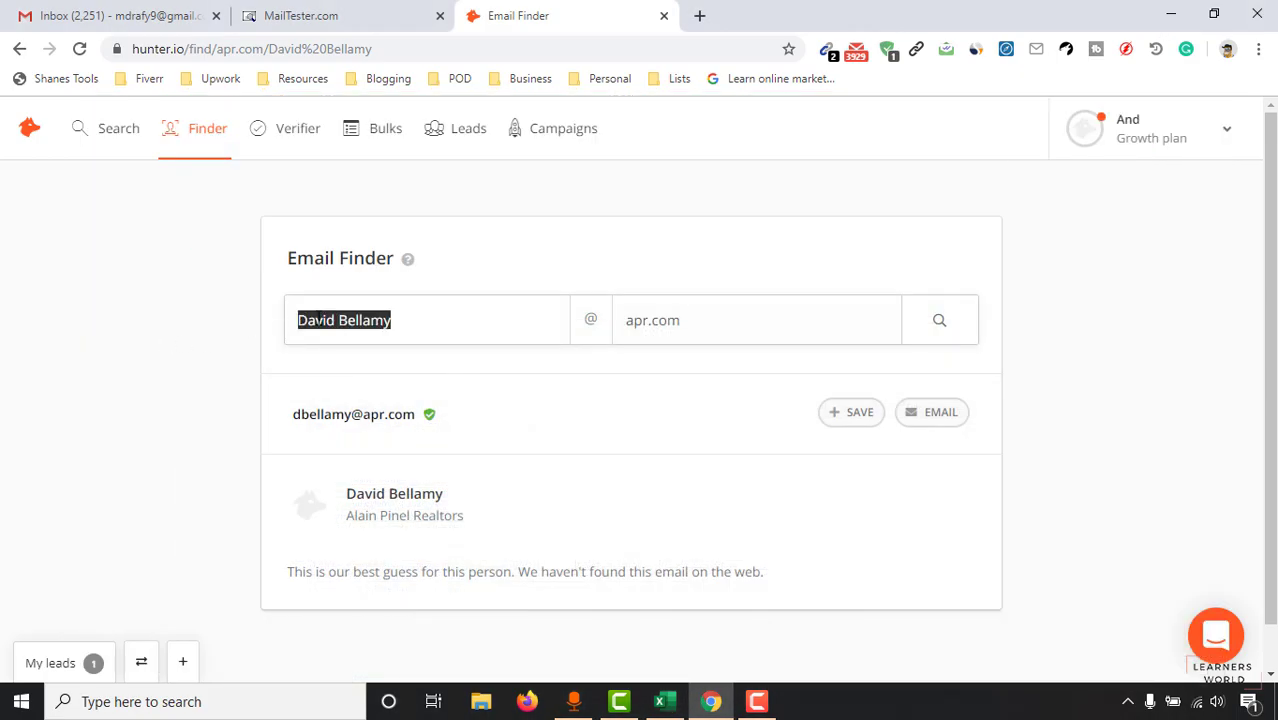
right_click(318, 321)
click(371, 408)
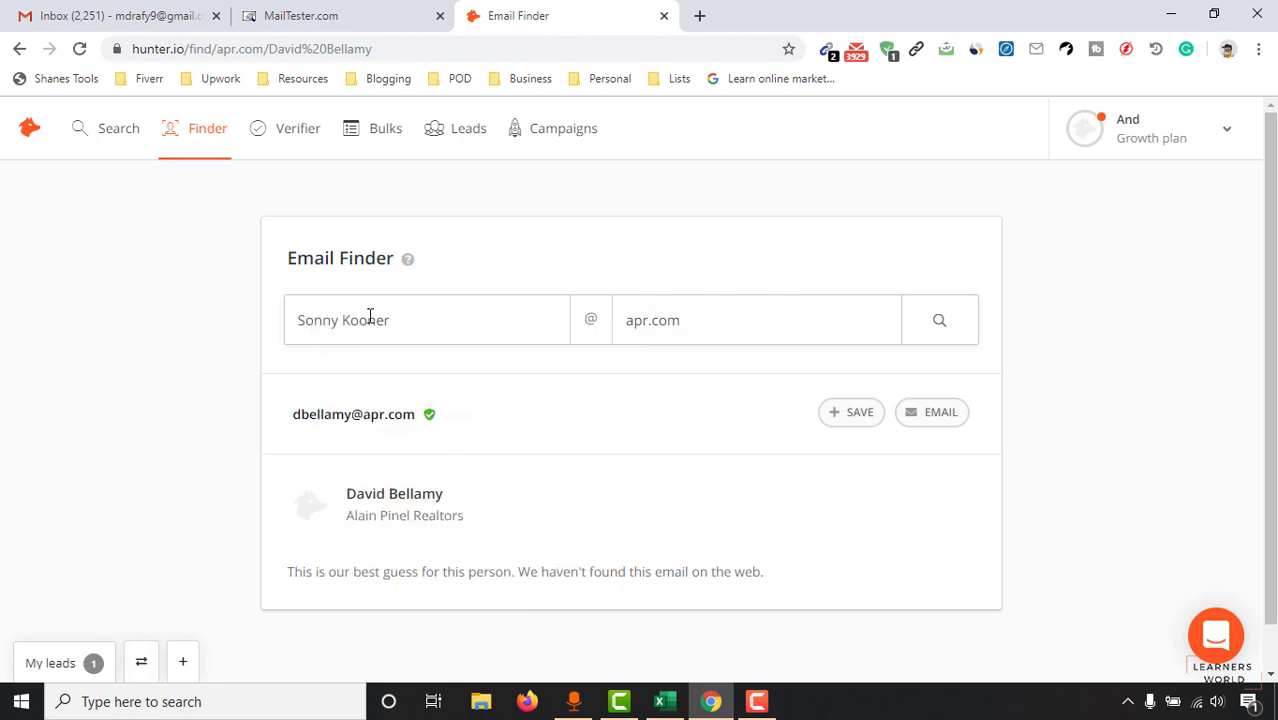
Replace the domain with alcal.com from D4 and search for the address.
click(660, 701)
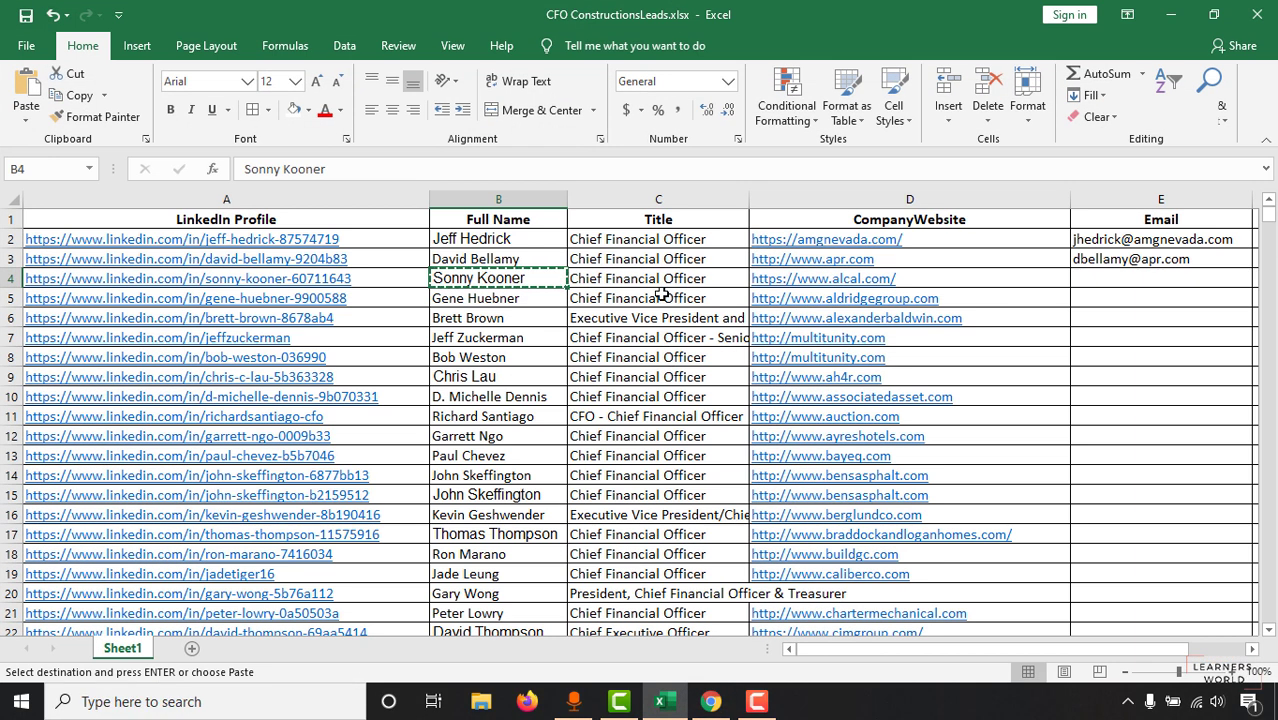
click(903, 281)
right_click(910, 279)
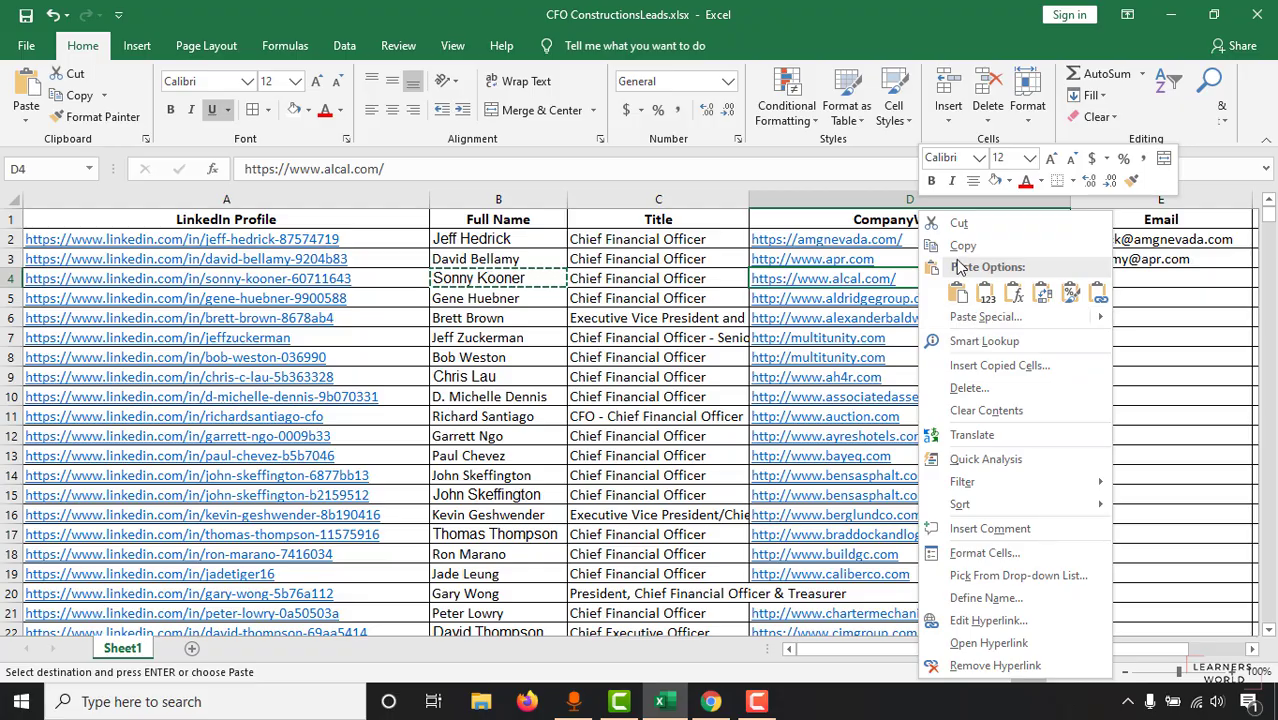
click(1020, 241)
click(1167, 14)
triple_click(753, 322)
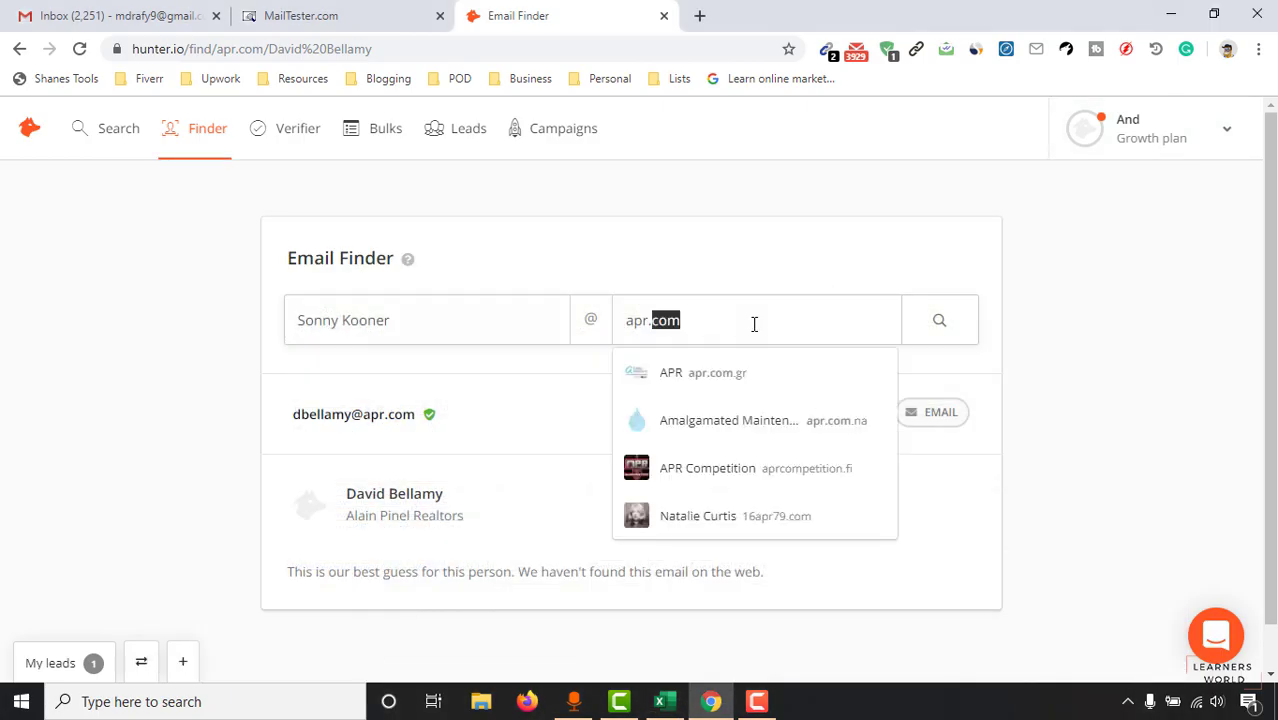
right_click(755, 330)
click(810, 414)
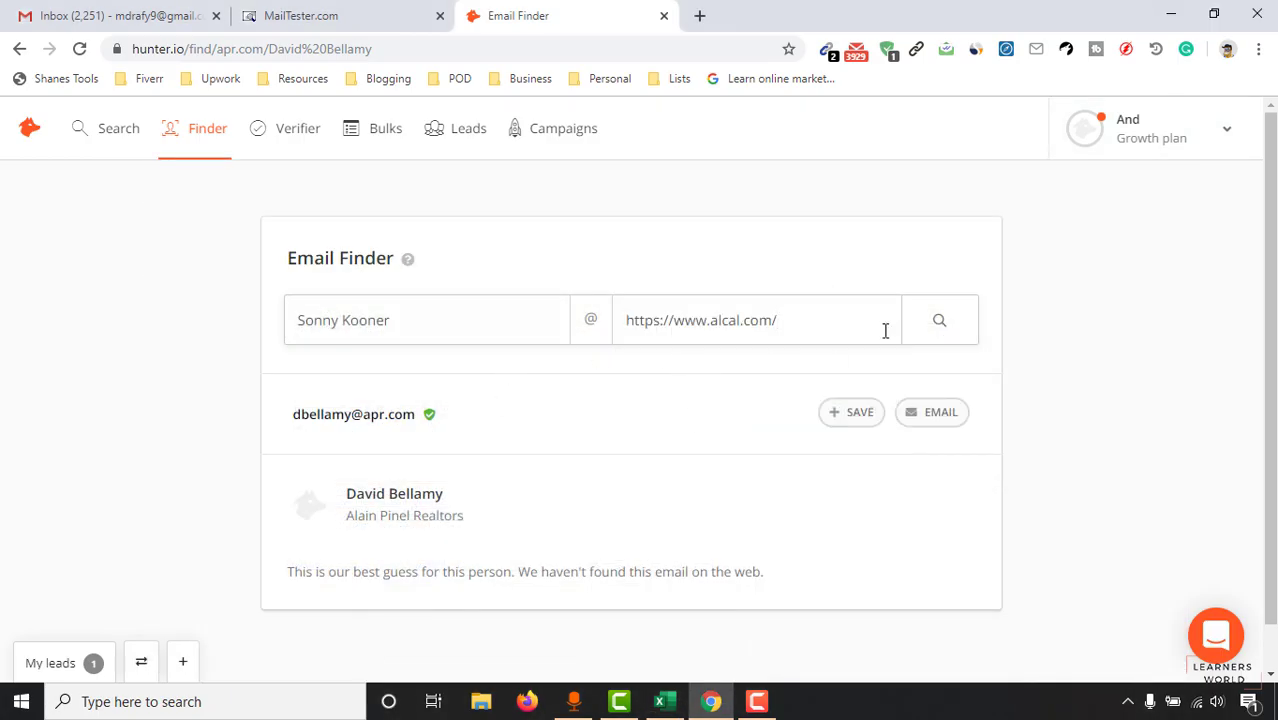
click(939, 322)
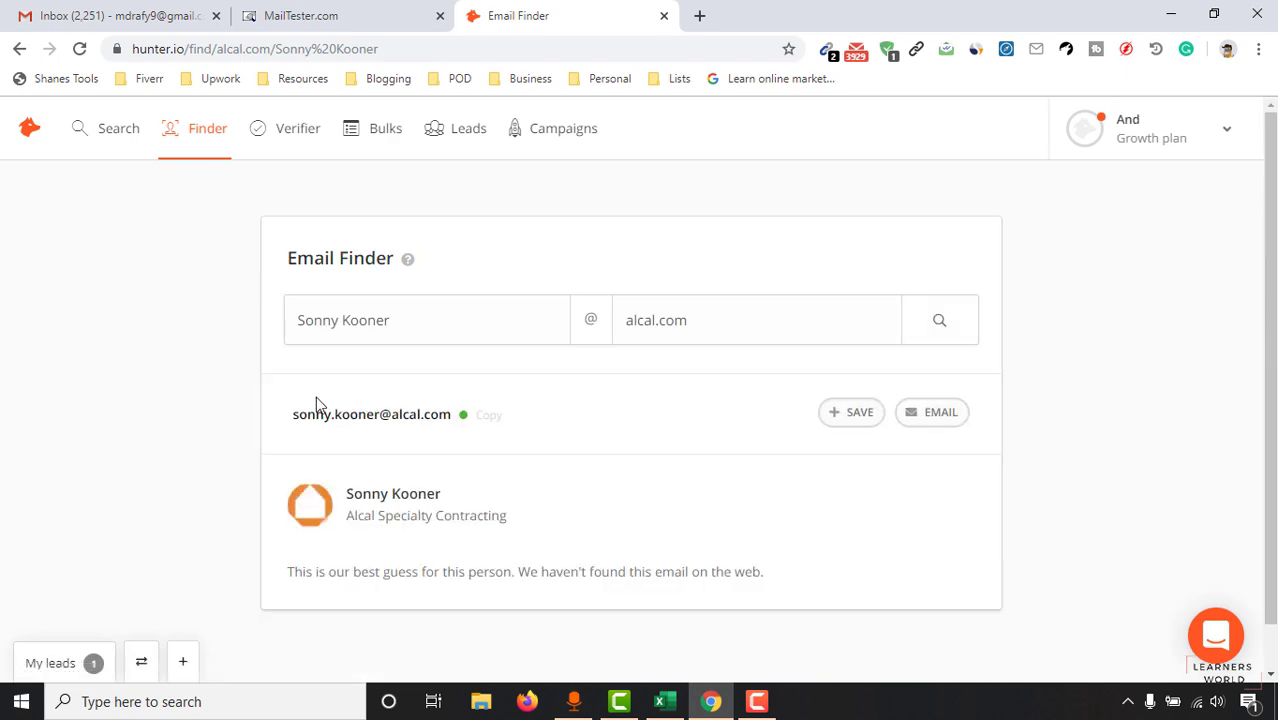
Paste the found alcal.com address into cell E4 and check the filled range E2:E4.
click(391, 414)
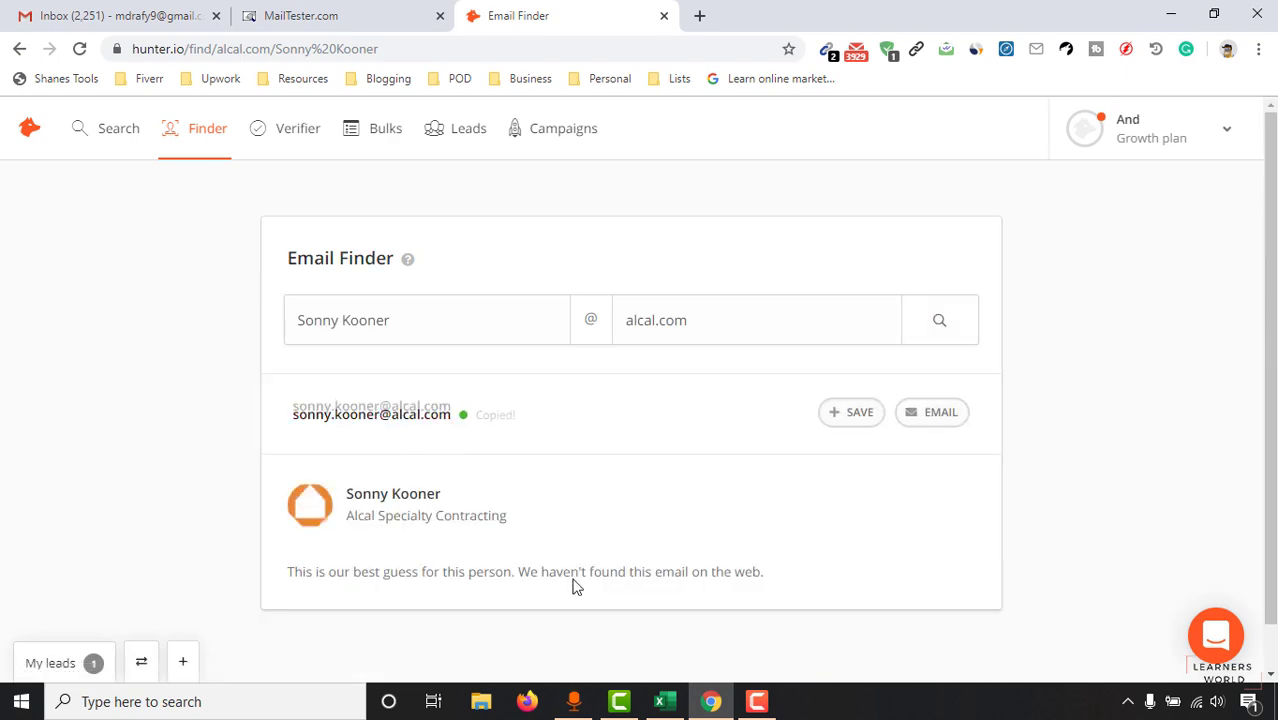
click(660, 701)
click(1127, 280)
key(ctrl+v)
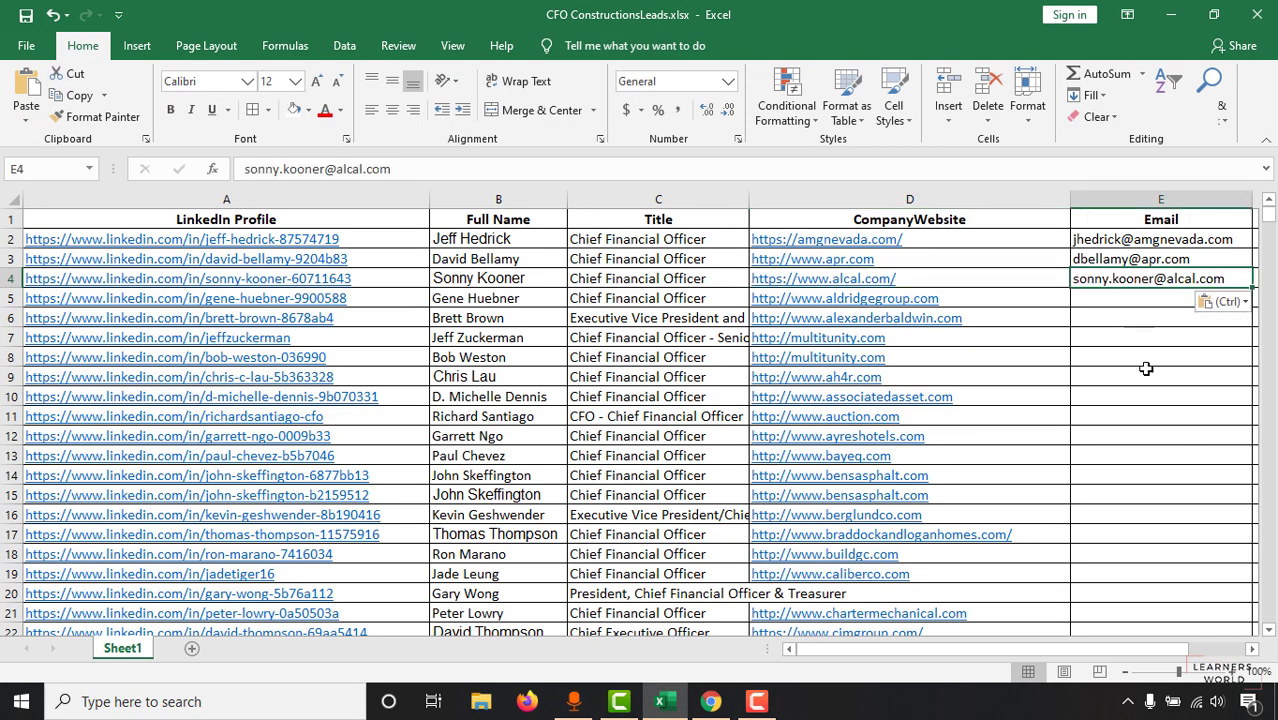
click(1145, 376)
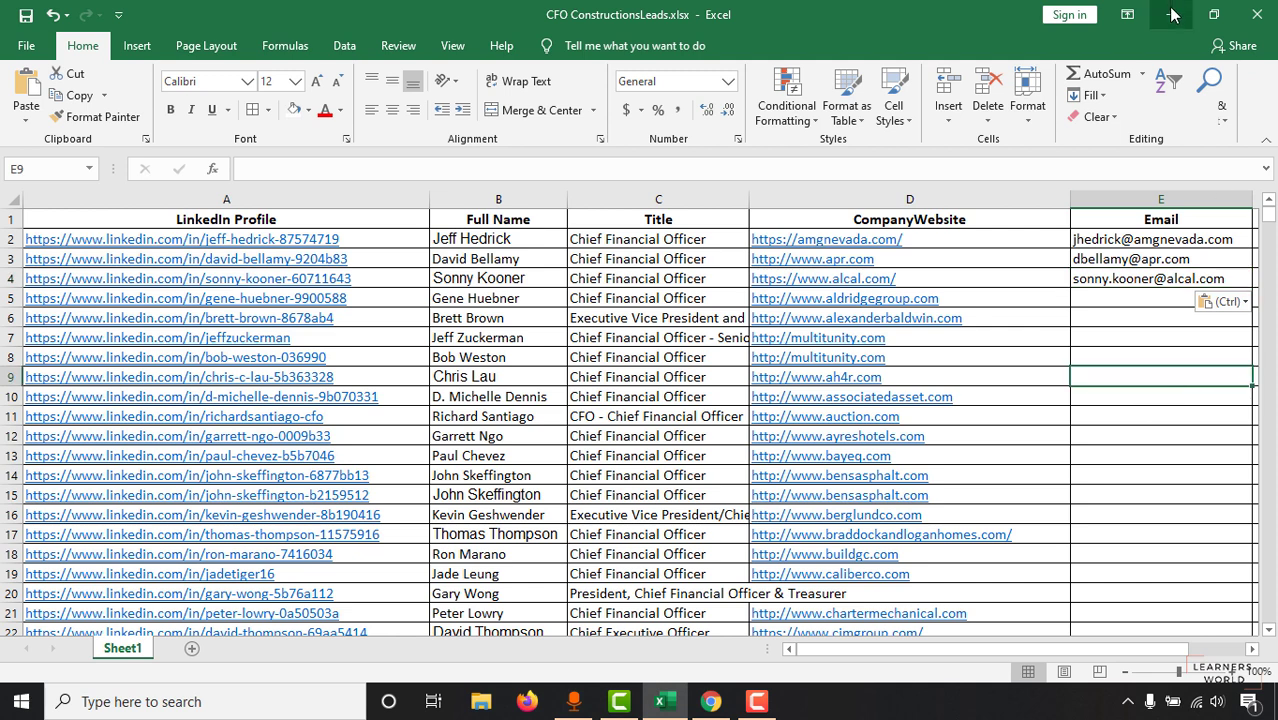
drag(1129, 238, 1136, 278)
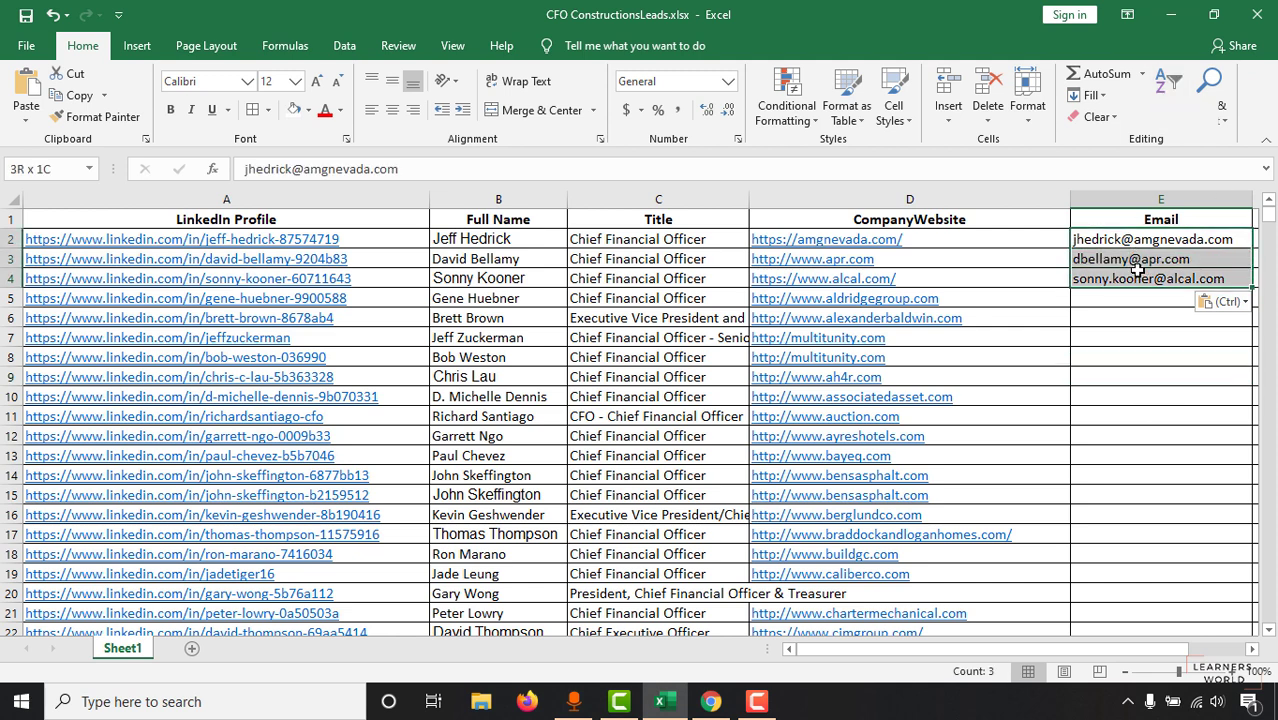
click(1126, 316)
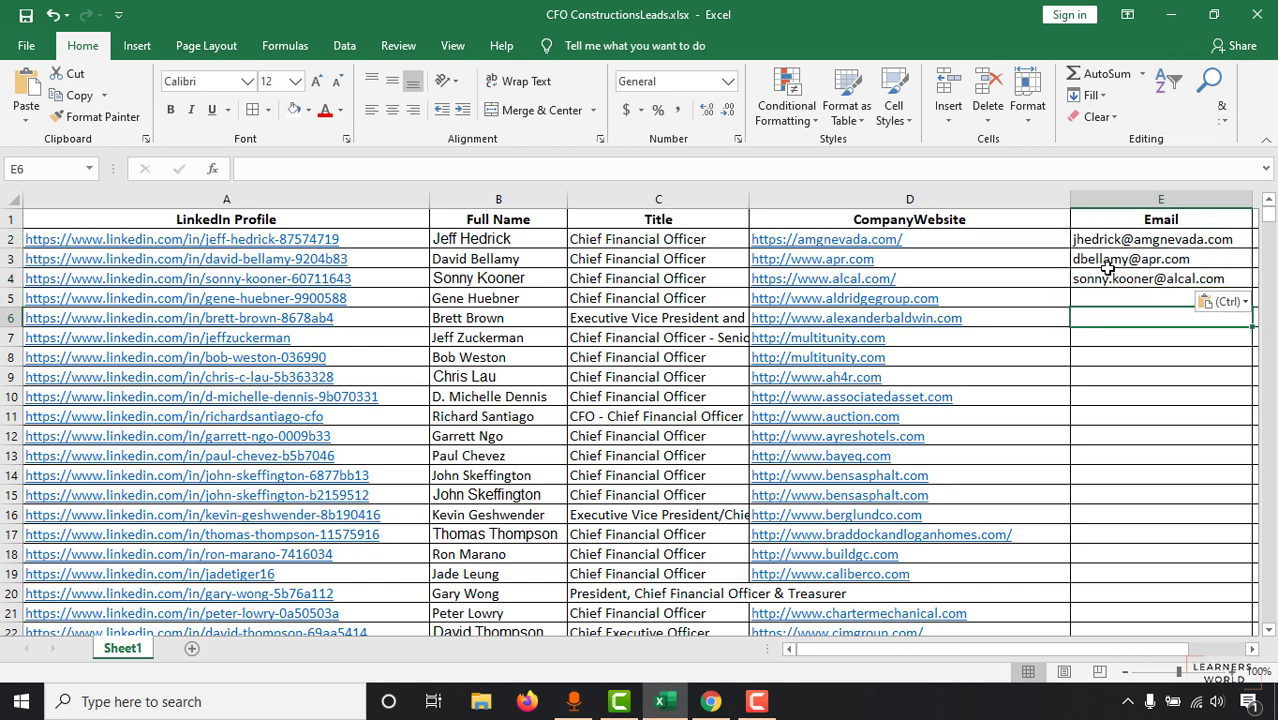
click(1120, 388)
Address a new Gmail message to the first lead's amgnevada.com address from E2.
click(1117, 239)
right_click(1139, 240)
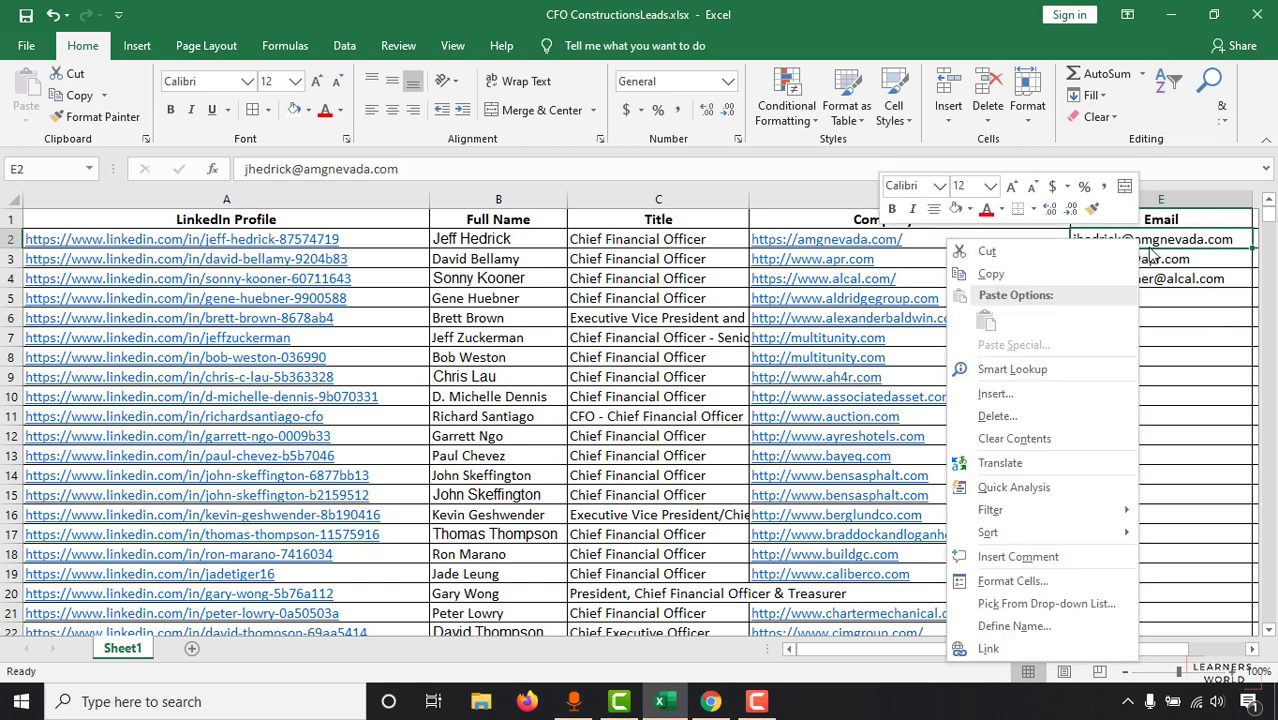
click(1012, 270)
key(alt+Tab)
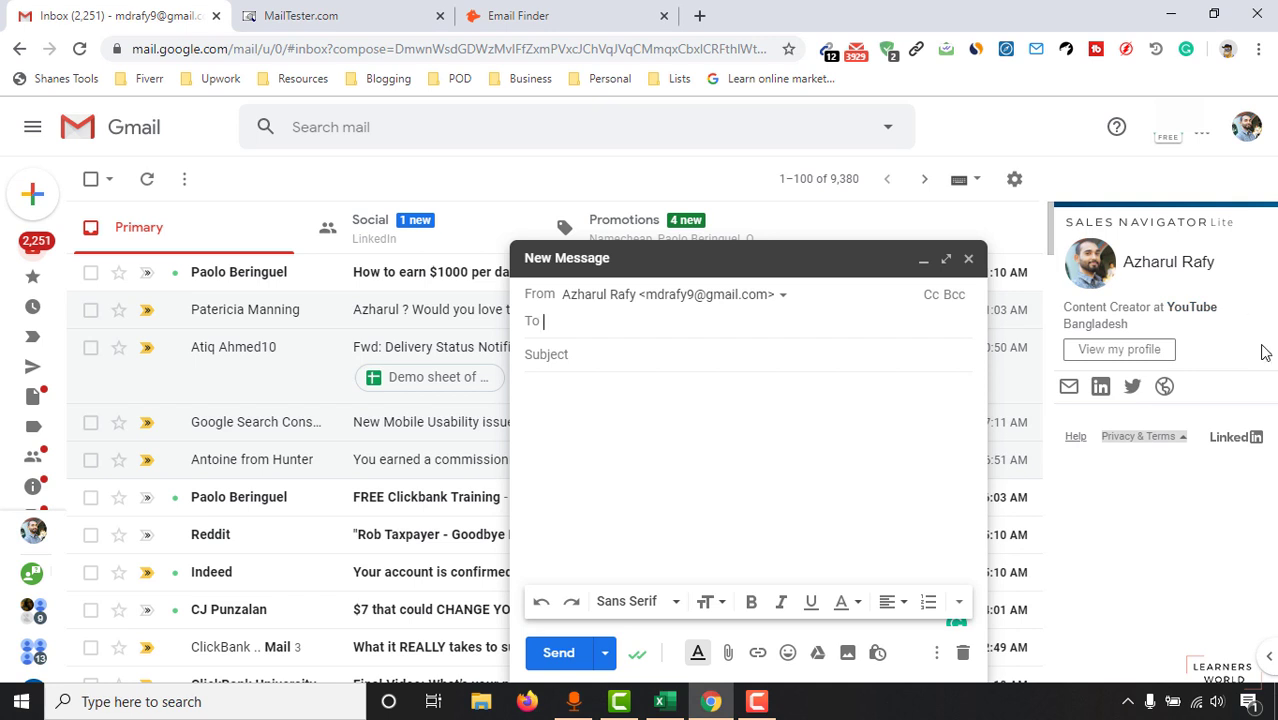
right_click(625, 327)
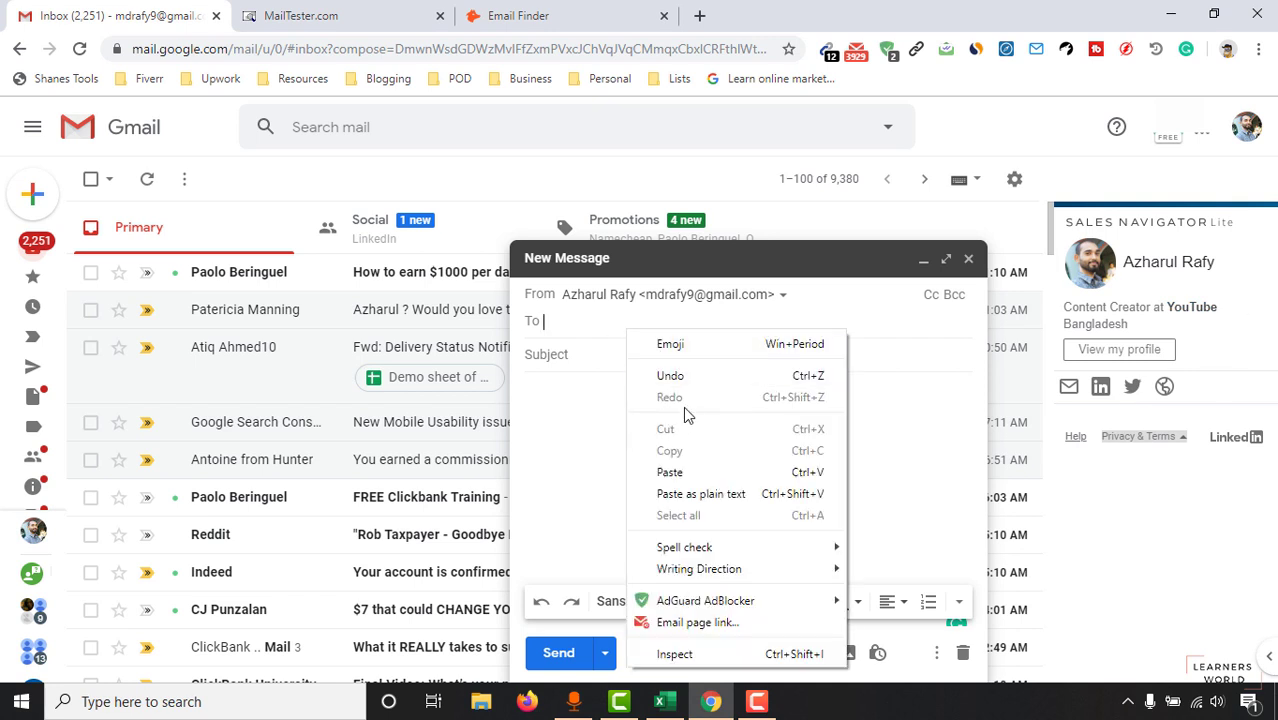
click(693, 470)
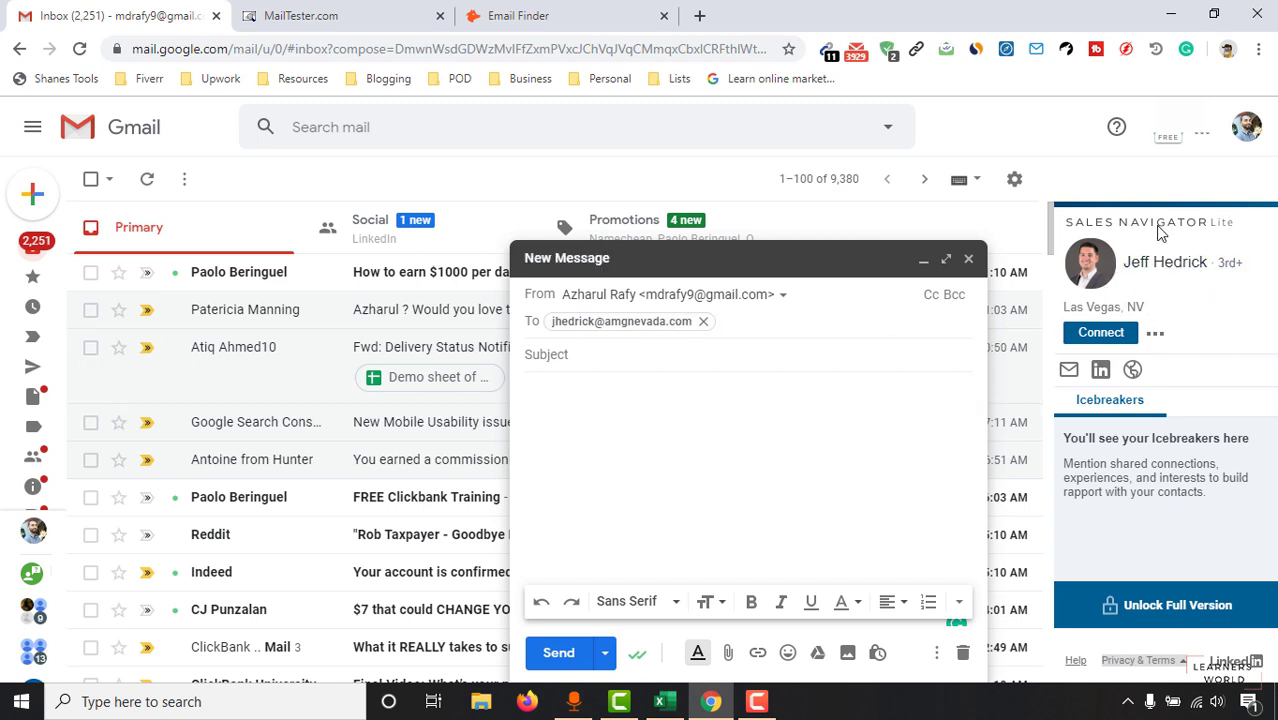
Try a recipient variant with an extra 'e', then restore the original address.
click(713, 328)
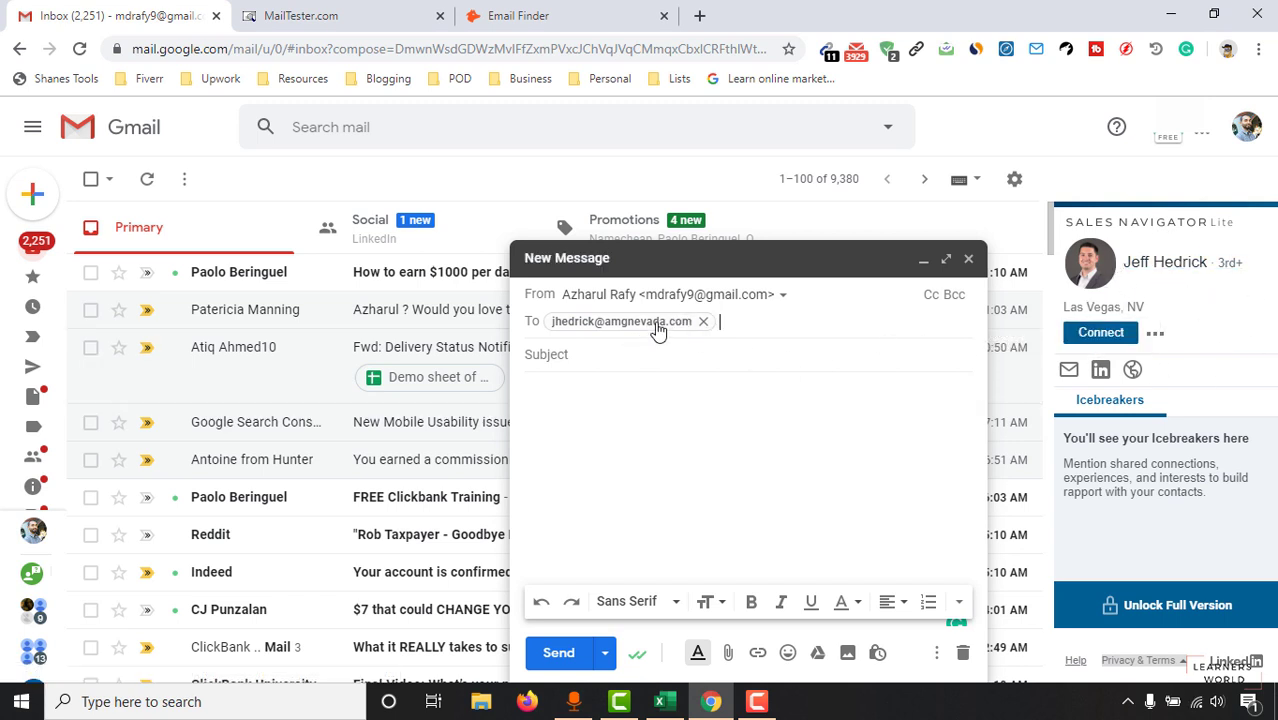
double_click(565, 321)
click(576, 321)
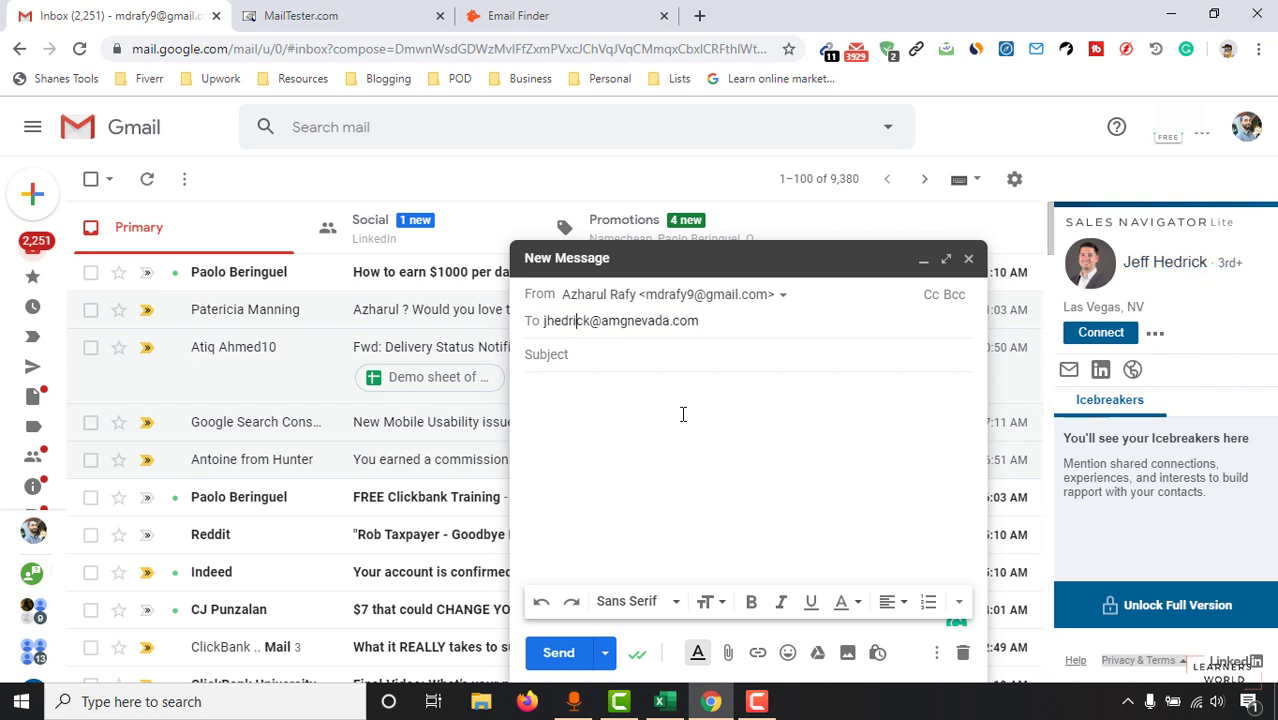
text(e)
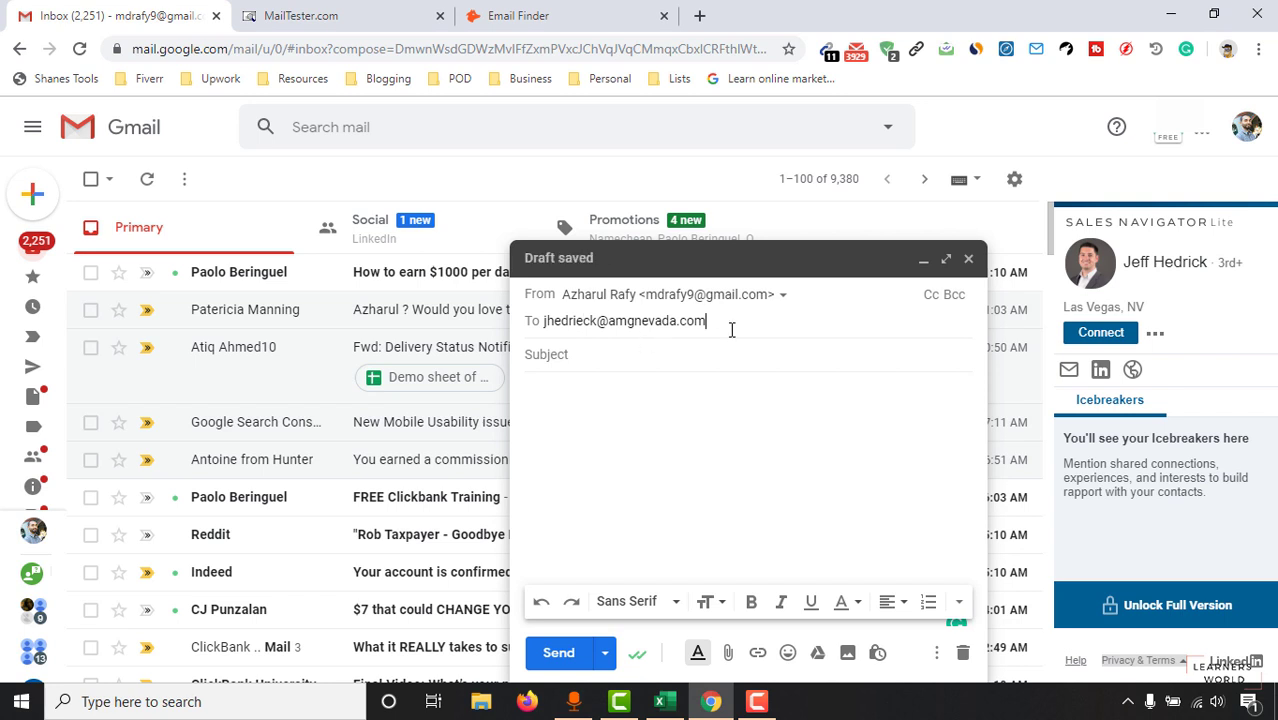
key(Return)
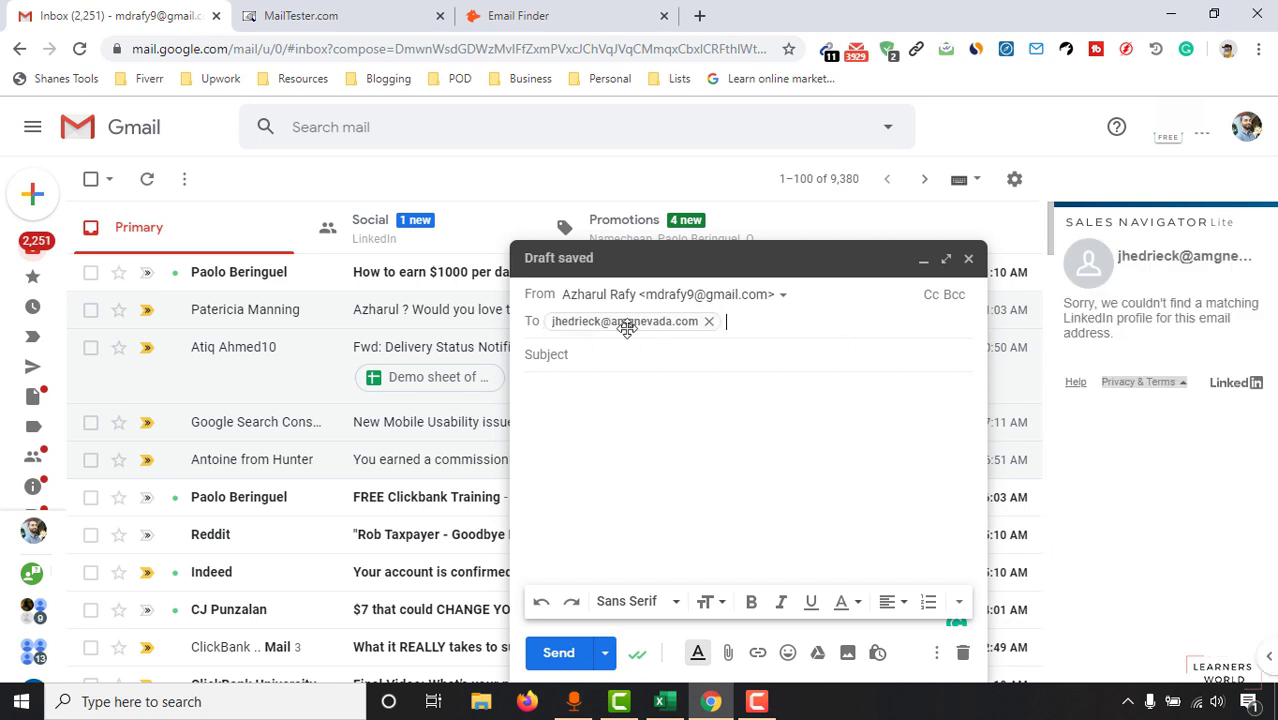
mouse_move(645, 326)
click(709, 321)
right_click(722, 326)
click(765, 469)
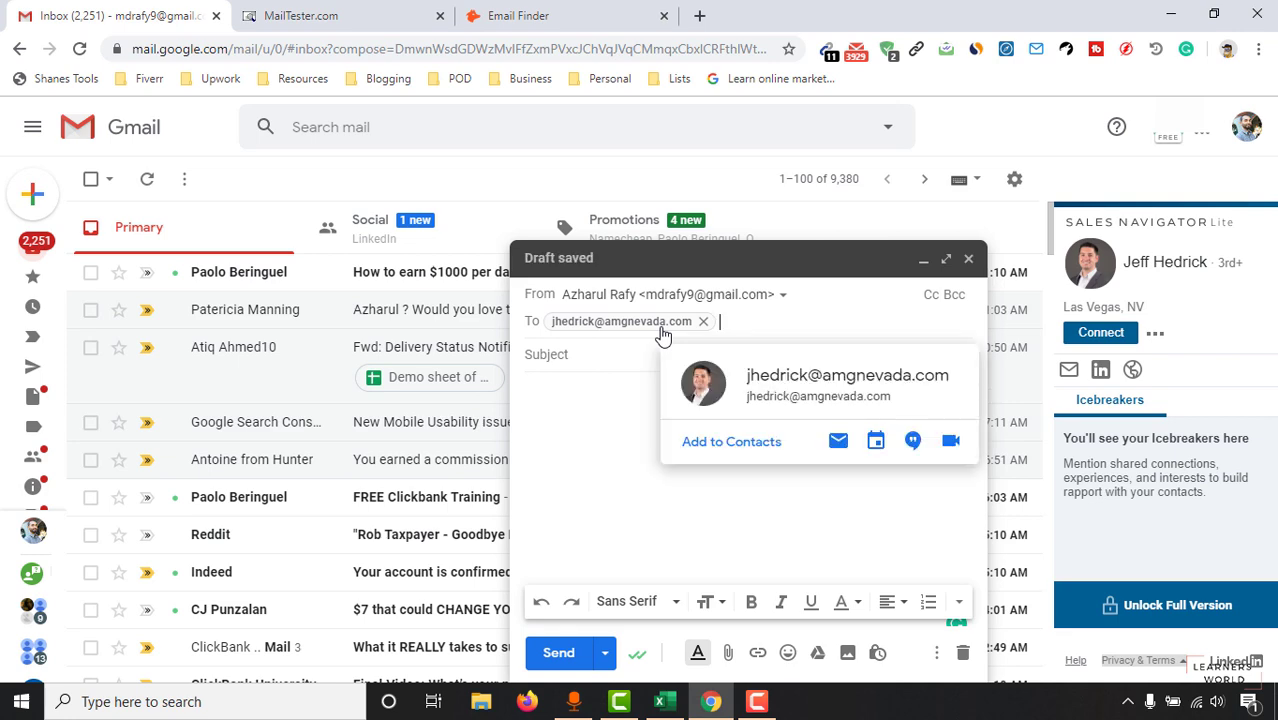
click(530, 15)
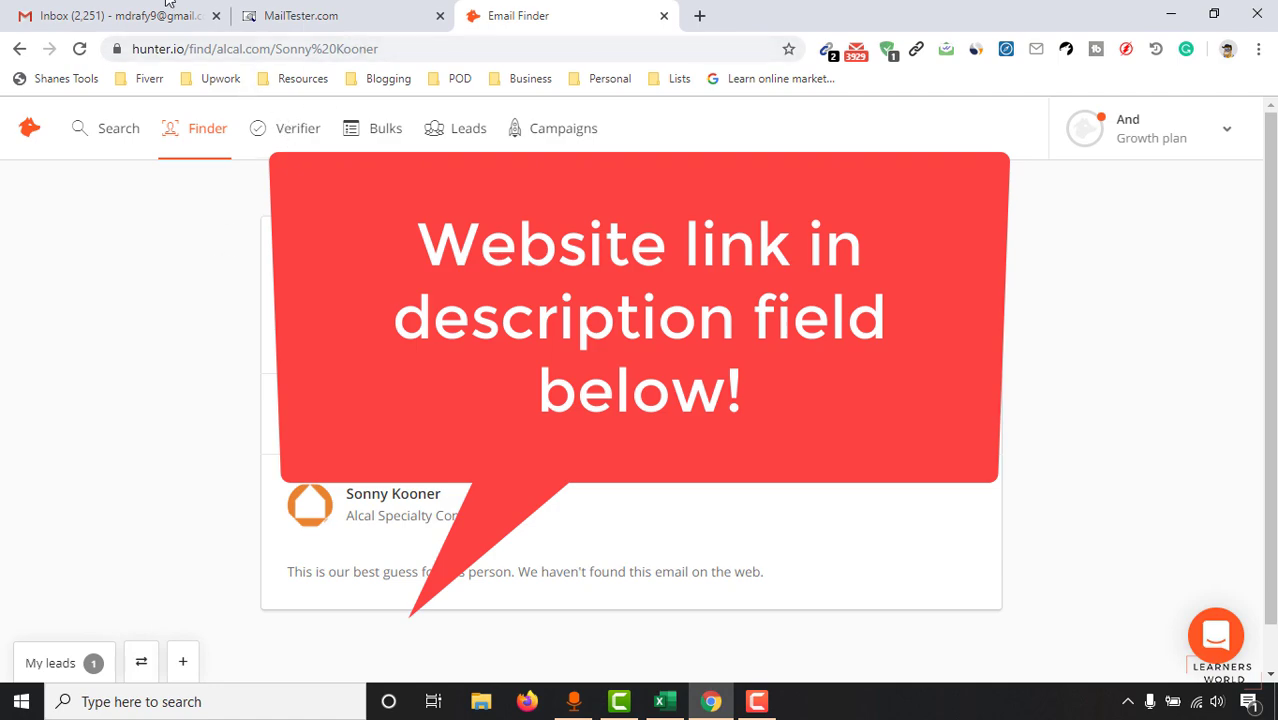
Verify the apr.com address from cell E3 in MailTester.
click(676, 700)
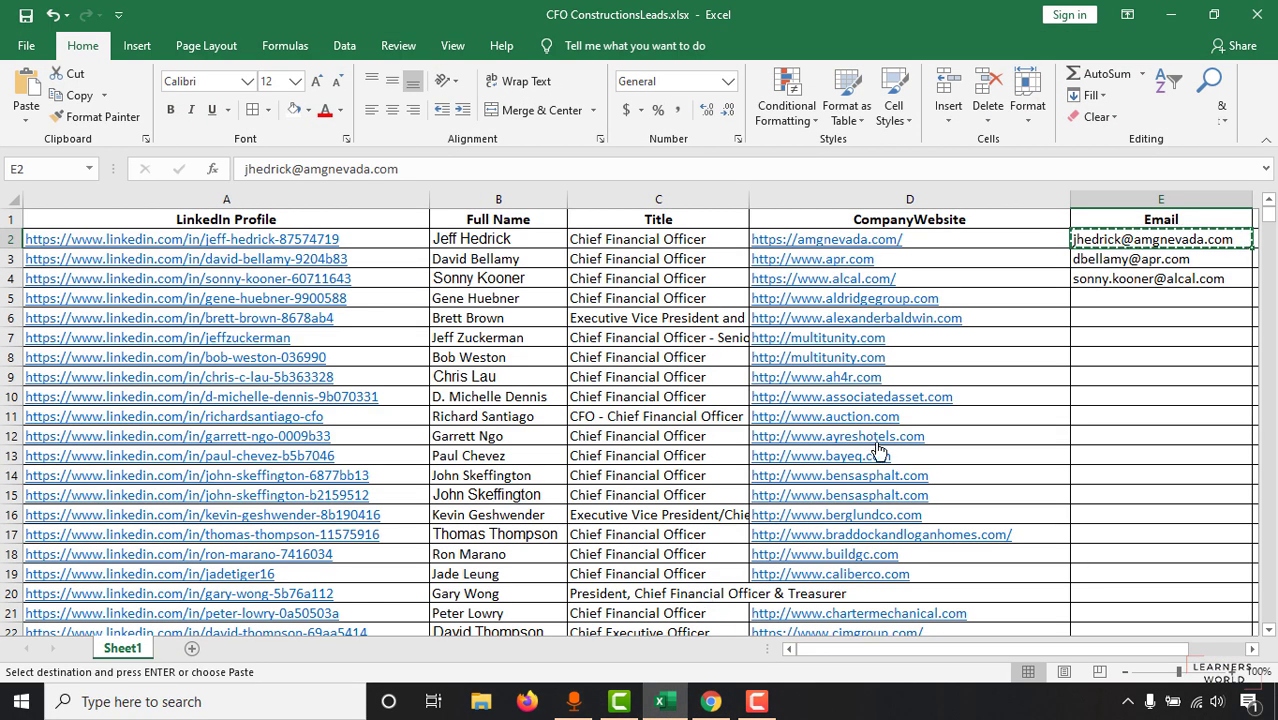
click(1152, 317)
click(1112, 259)
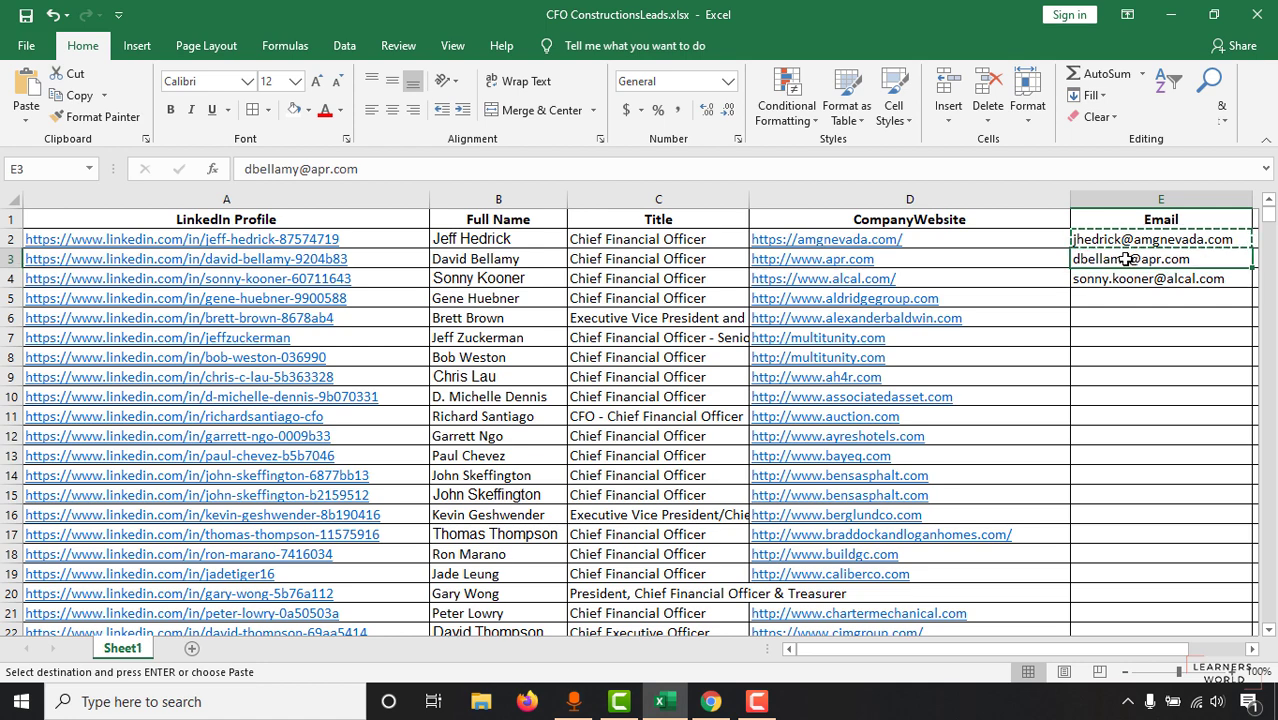
right_click(1124, 259)
click(1018, 291)
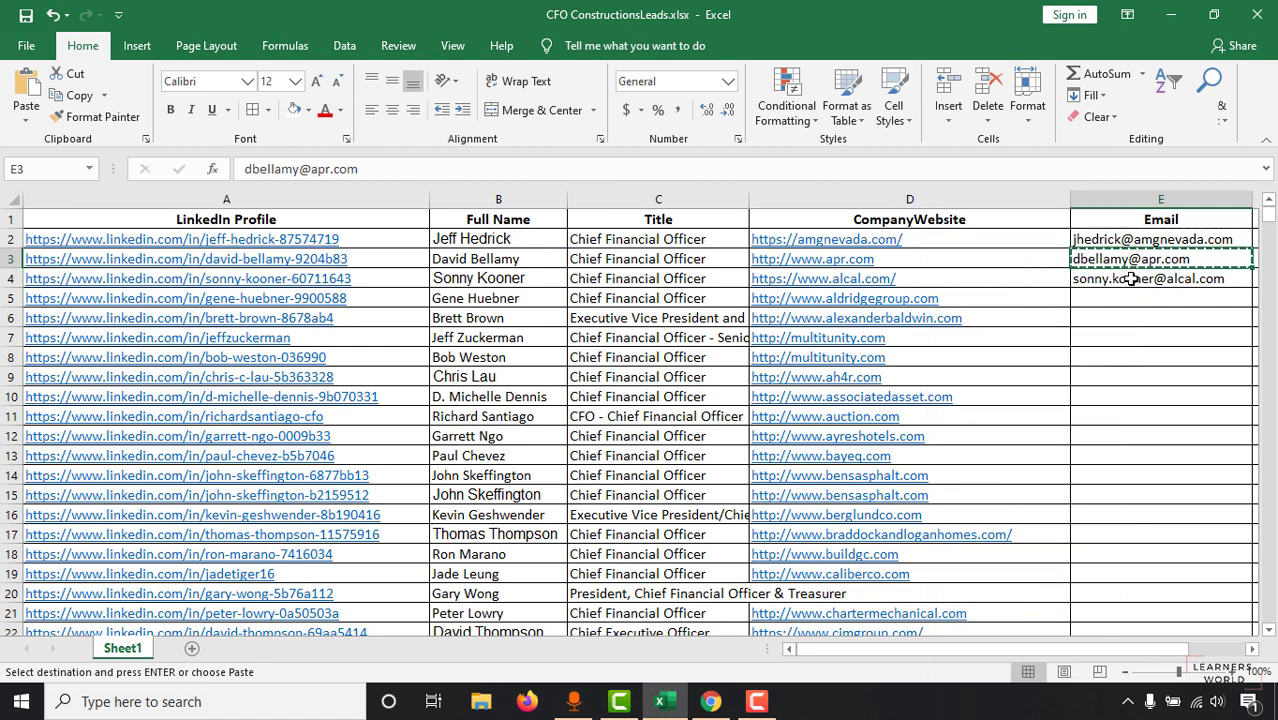
click(1172, 14)
click(379, 10)
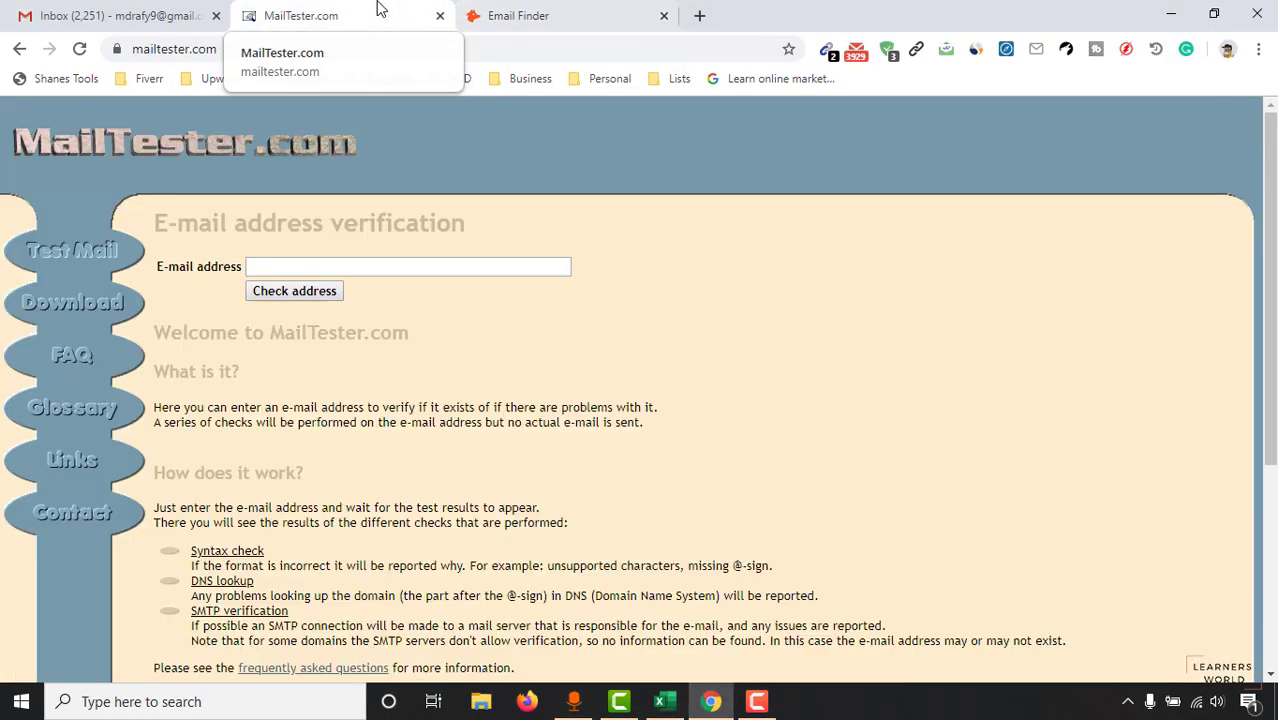
right_click(401, 254)
click(452, 402)
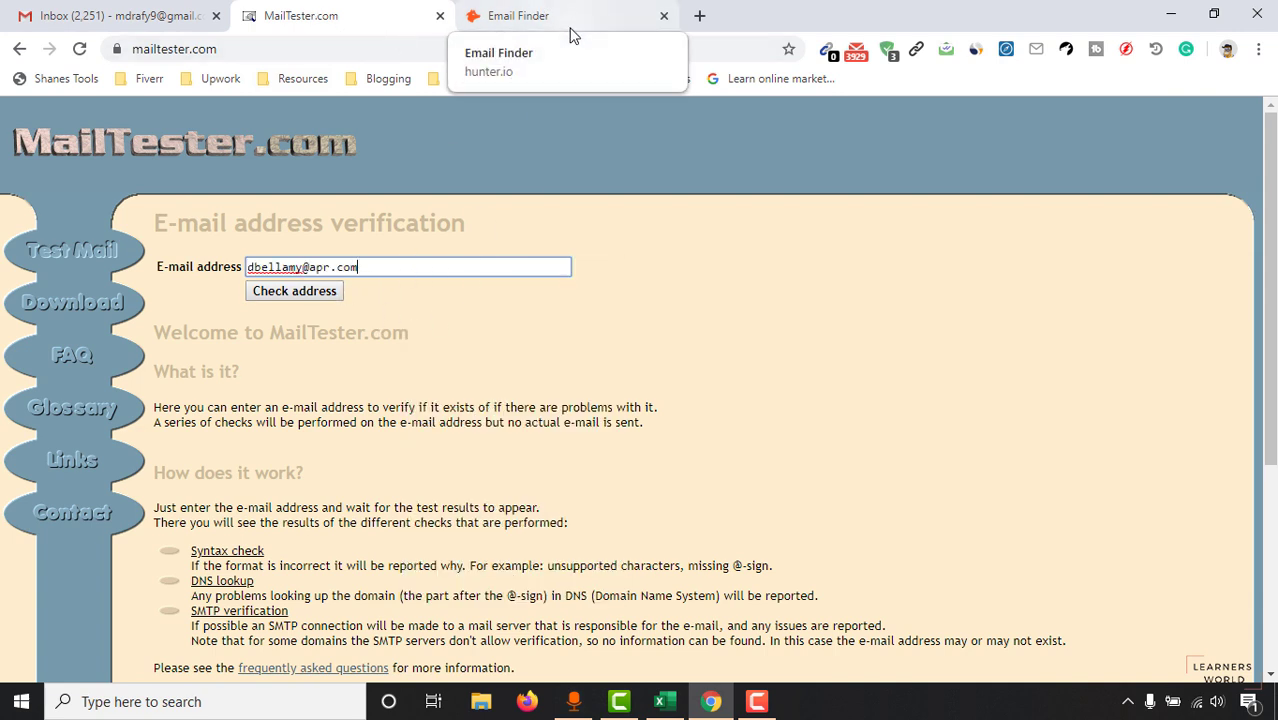
click(317, 291)
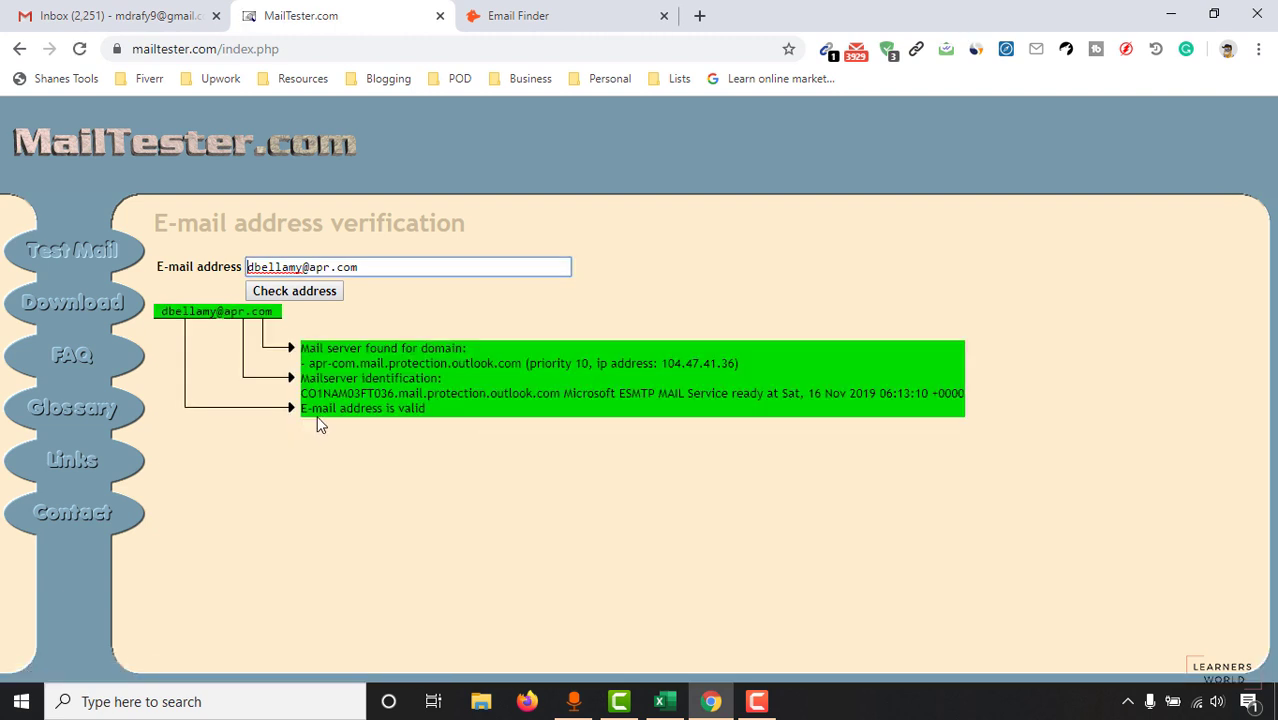
Insert an extra 'a' before the @ to make a test variant.
click(432, 420)
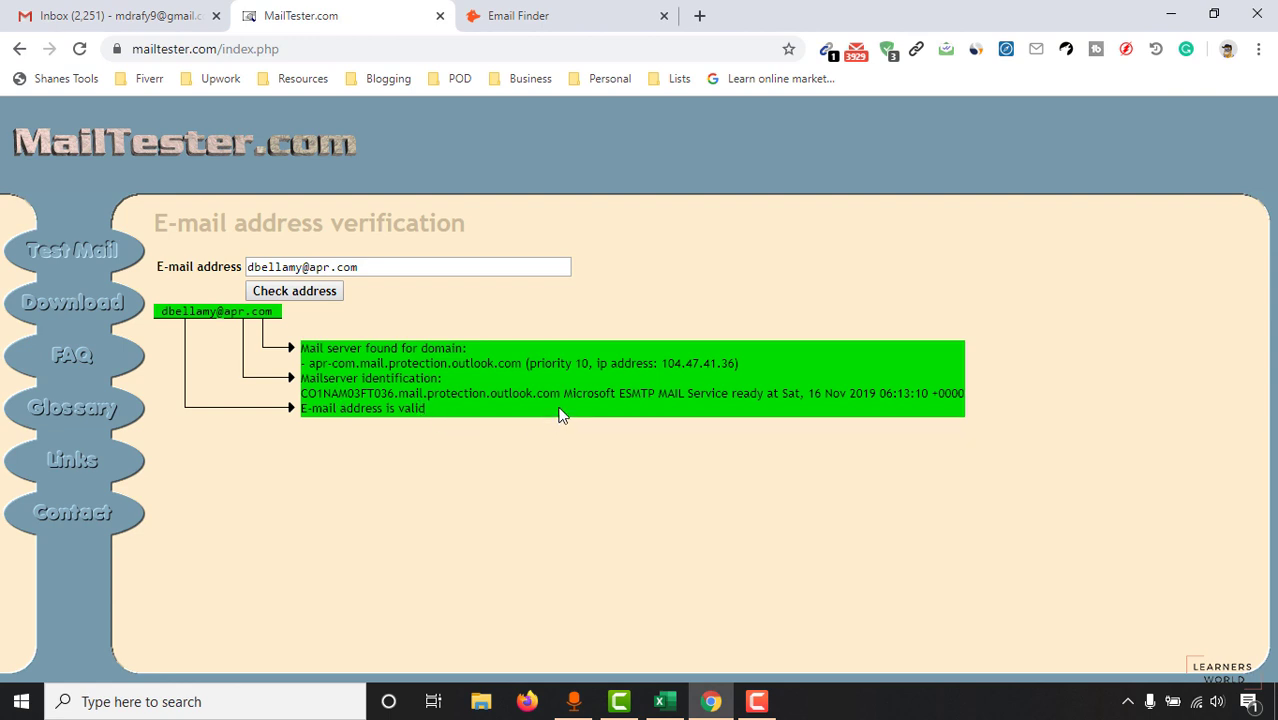
click(304, 268)
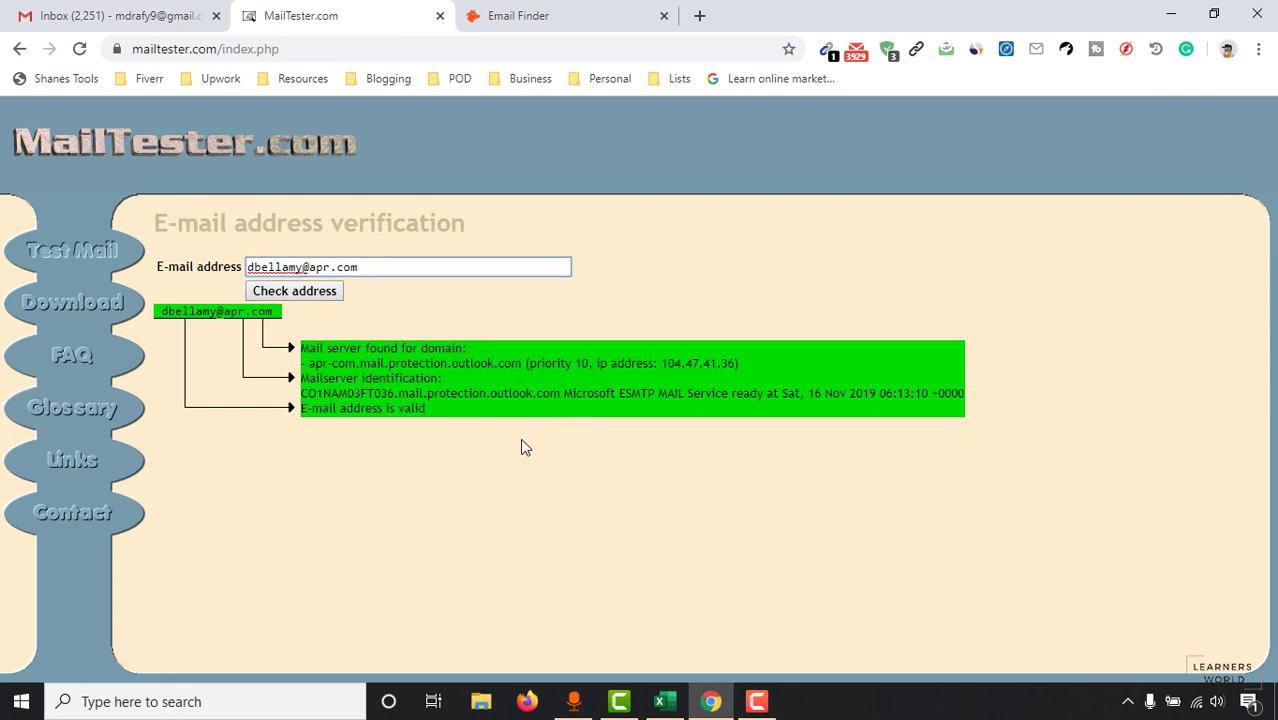
text(a)
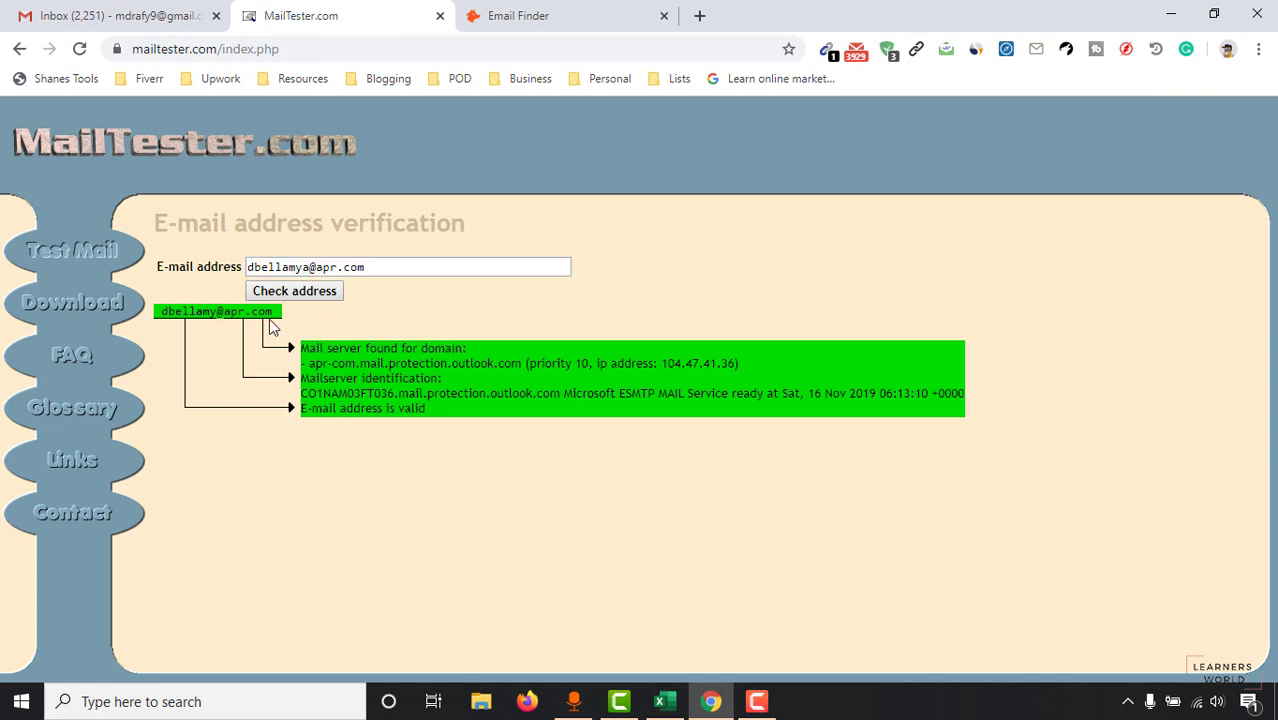
Check the altered variant, then delete the extra letter and recheck the original address.
click(290, 291)
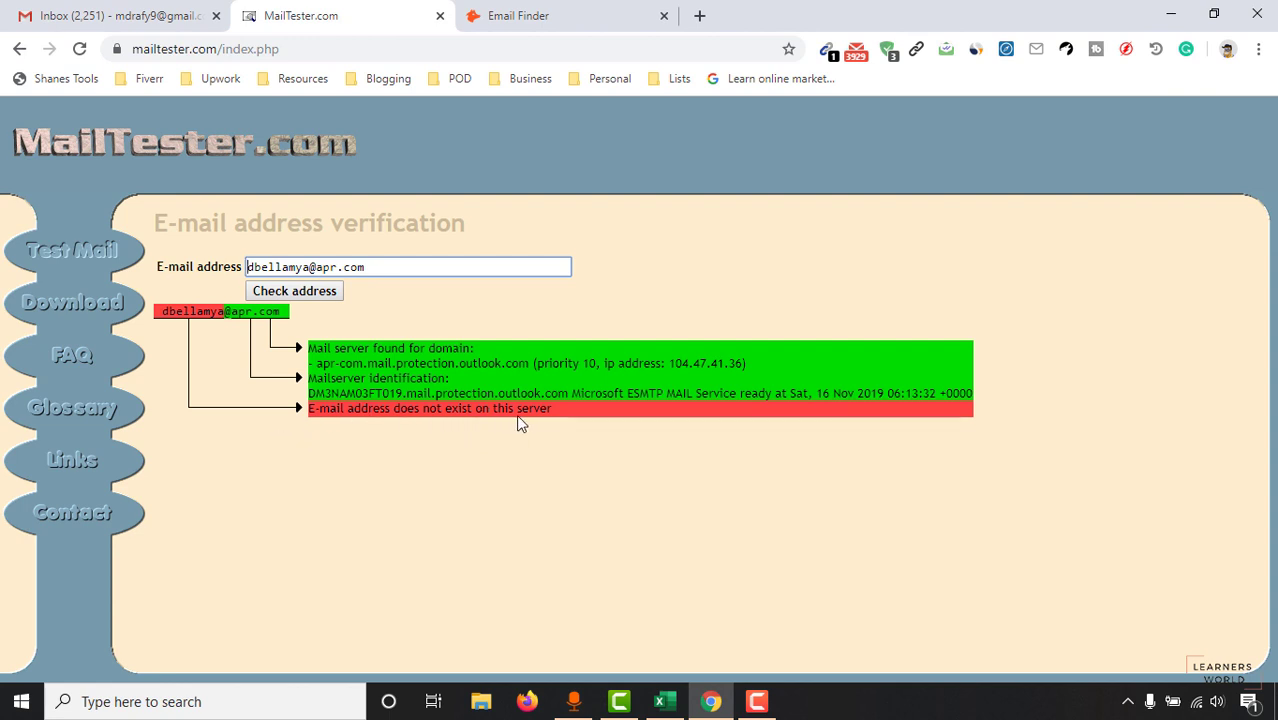
click(310, 267)
key(BackSpace)
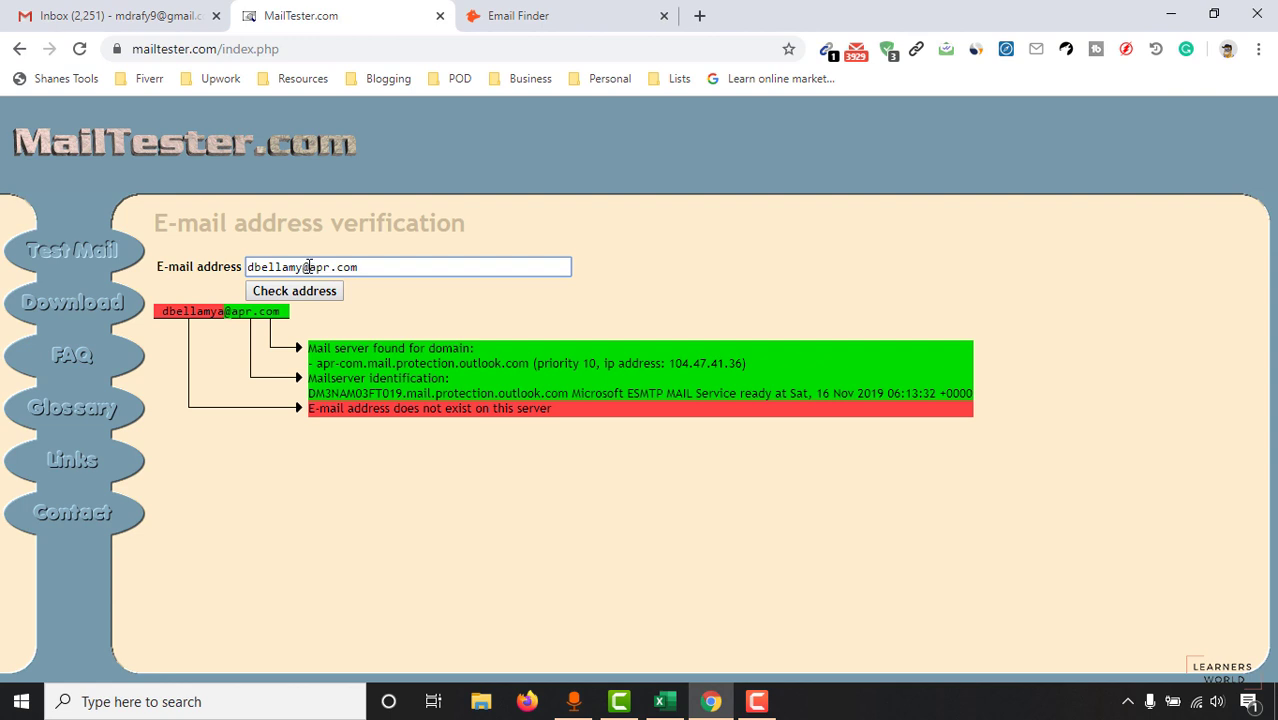
click(305, 360)
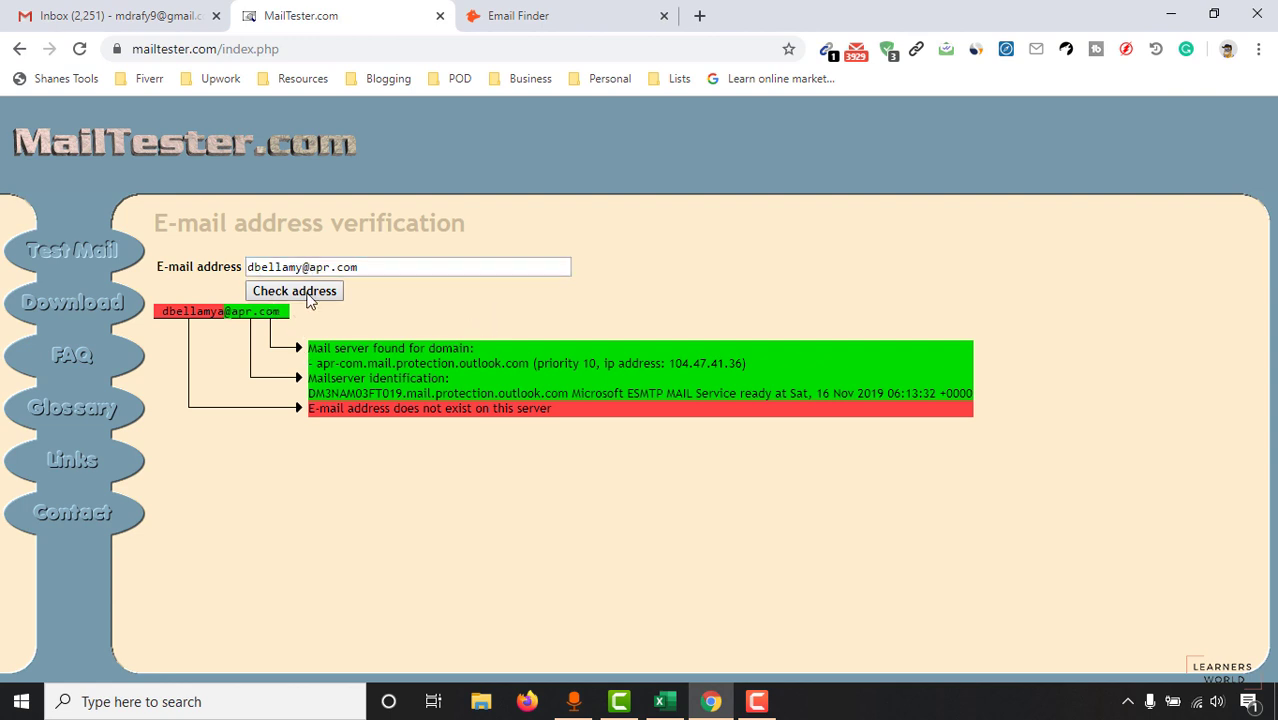
click(290, 291)
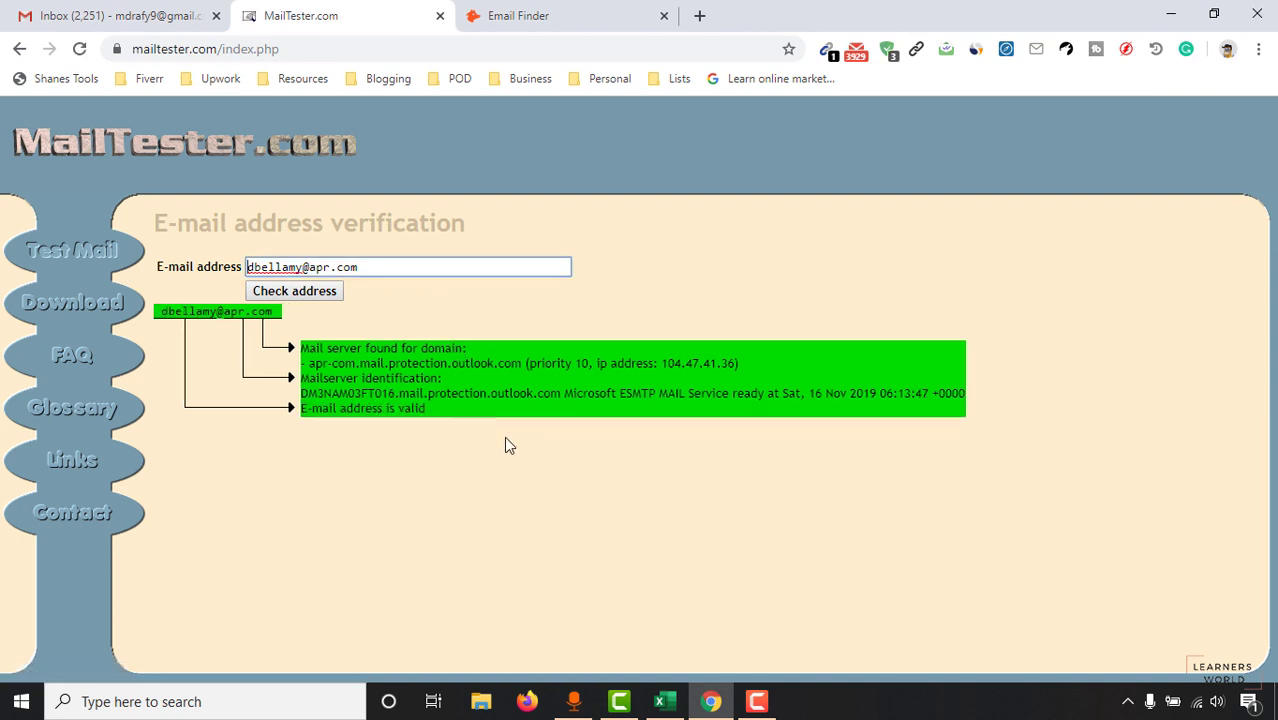
click(665, 701)
Replace the Gmail draft's recipient with the alcal.com address copied from E4.
click(1145, 276)
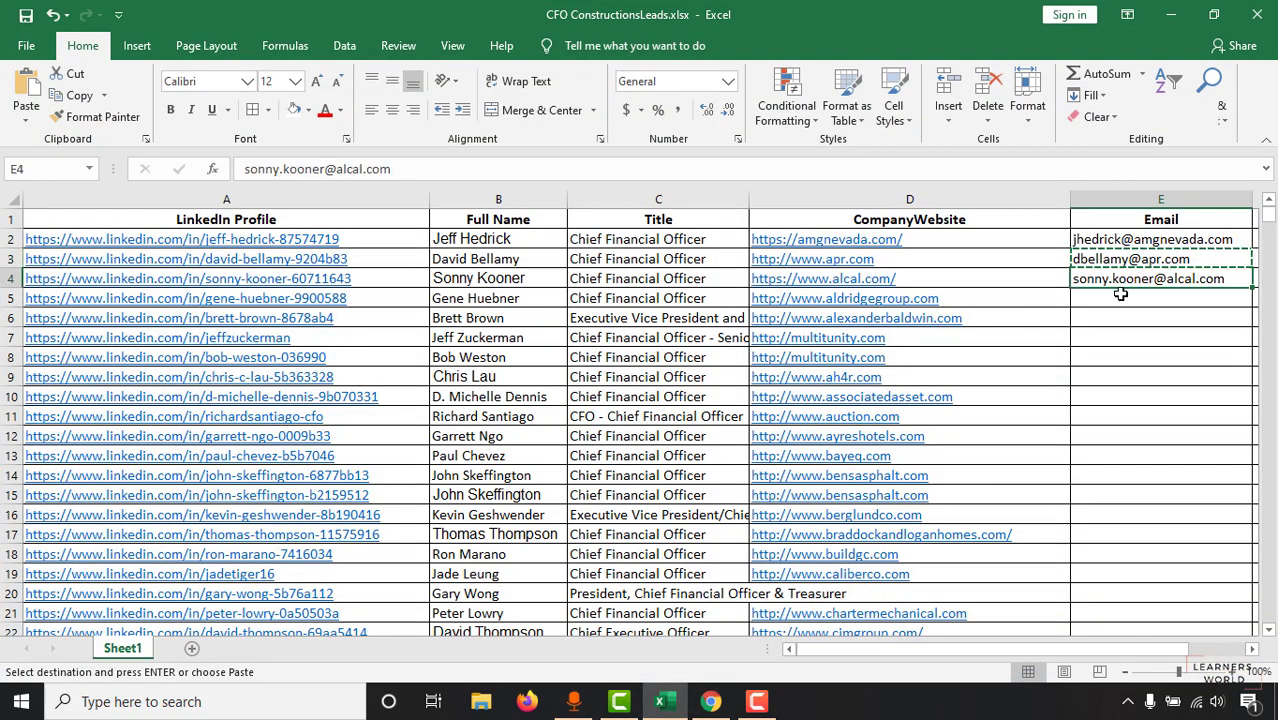
right_click(1118, 282)
click(1100, 292)
click(1170, 14)
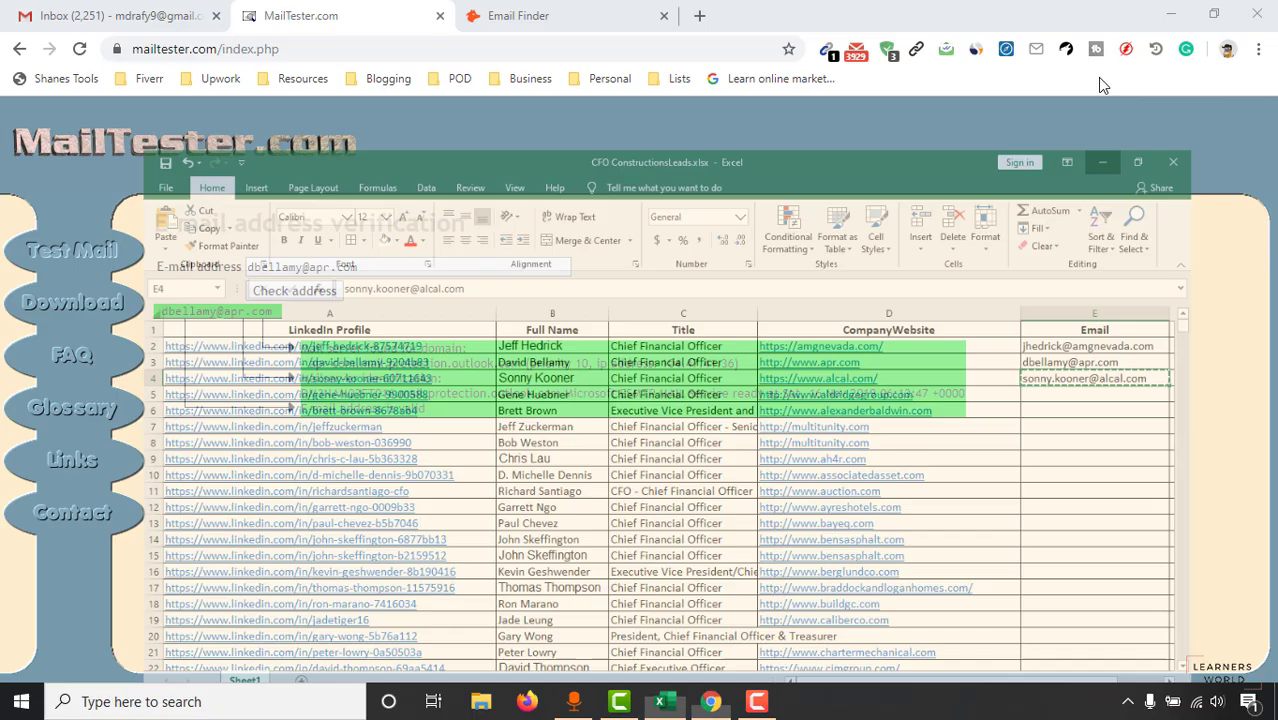
click(125, 15)
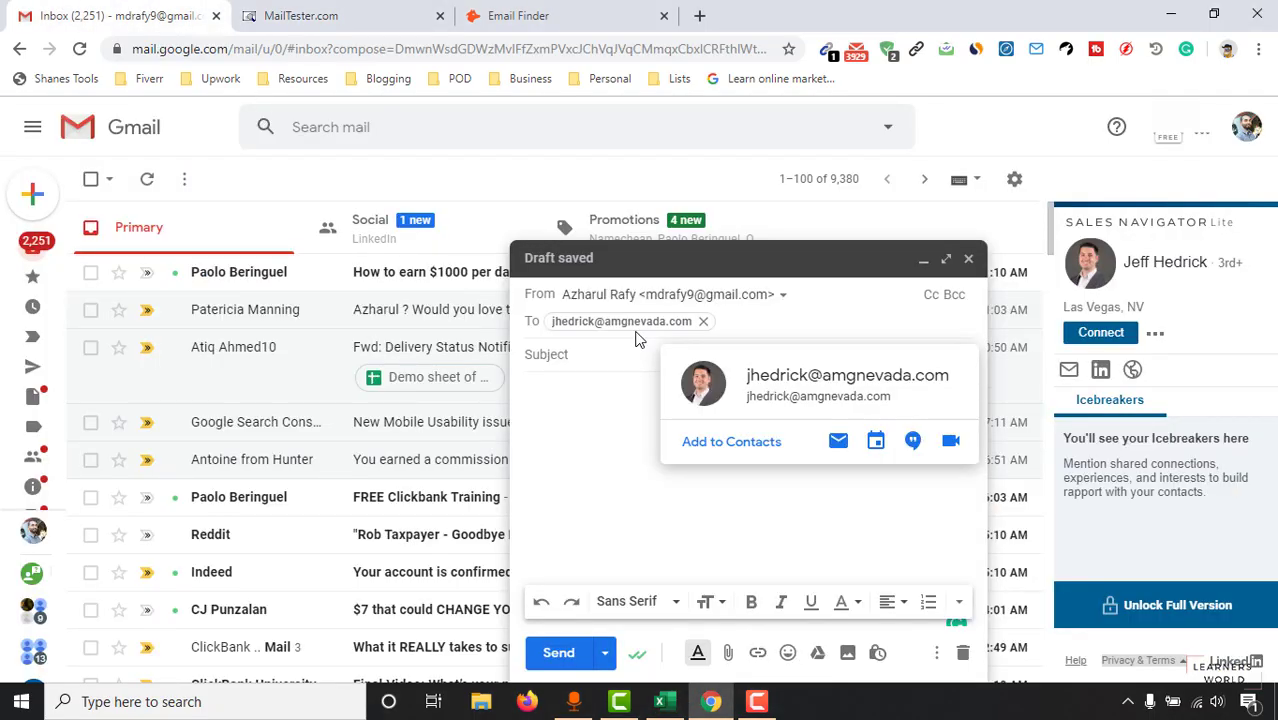
click(704, 322)
right_click(689, 323)
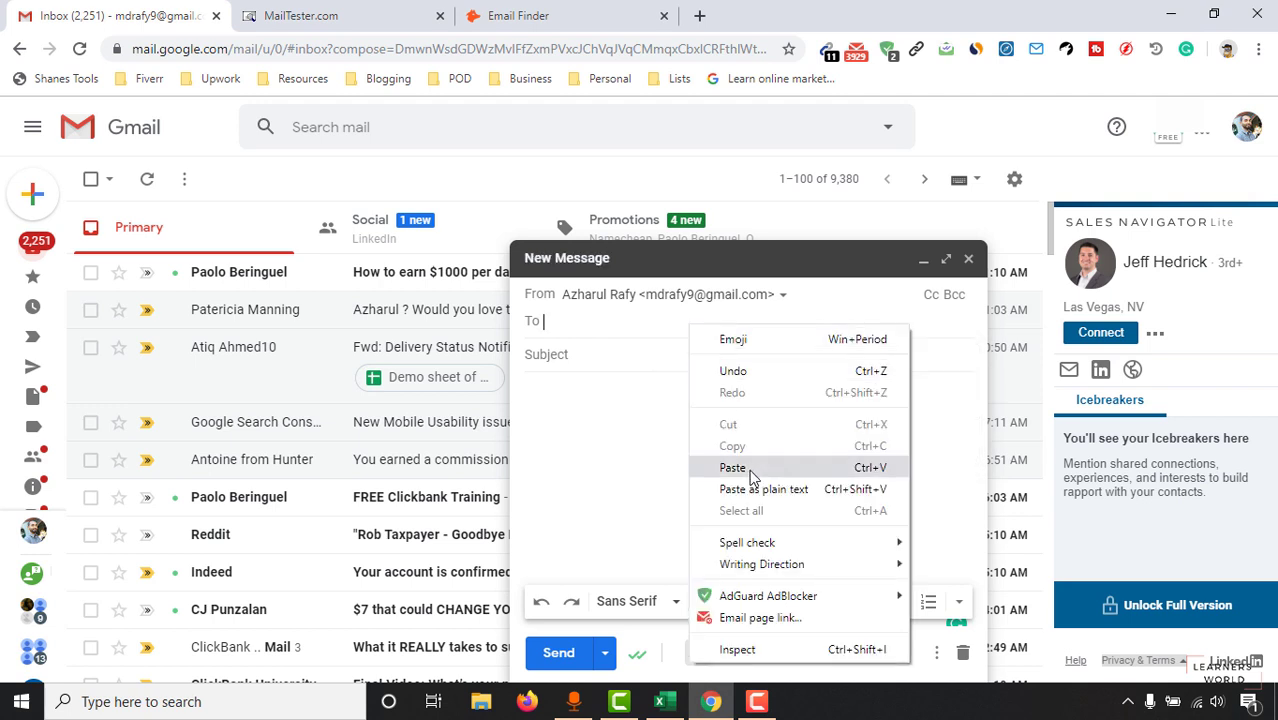
click(752, 477)
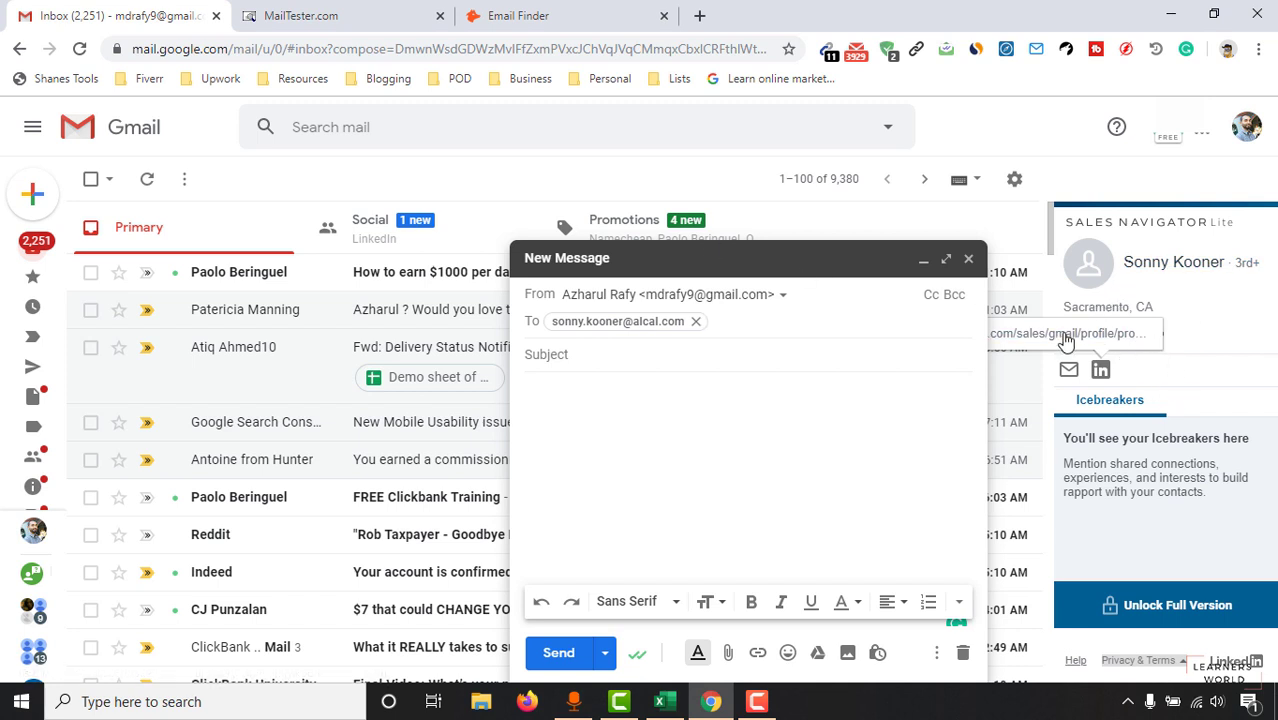
mouse_move(645, 340)
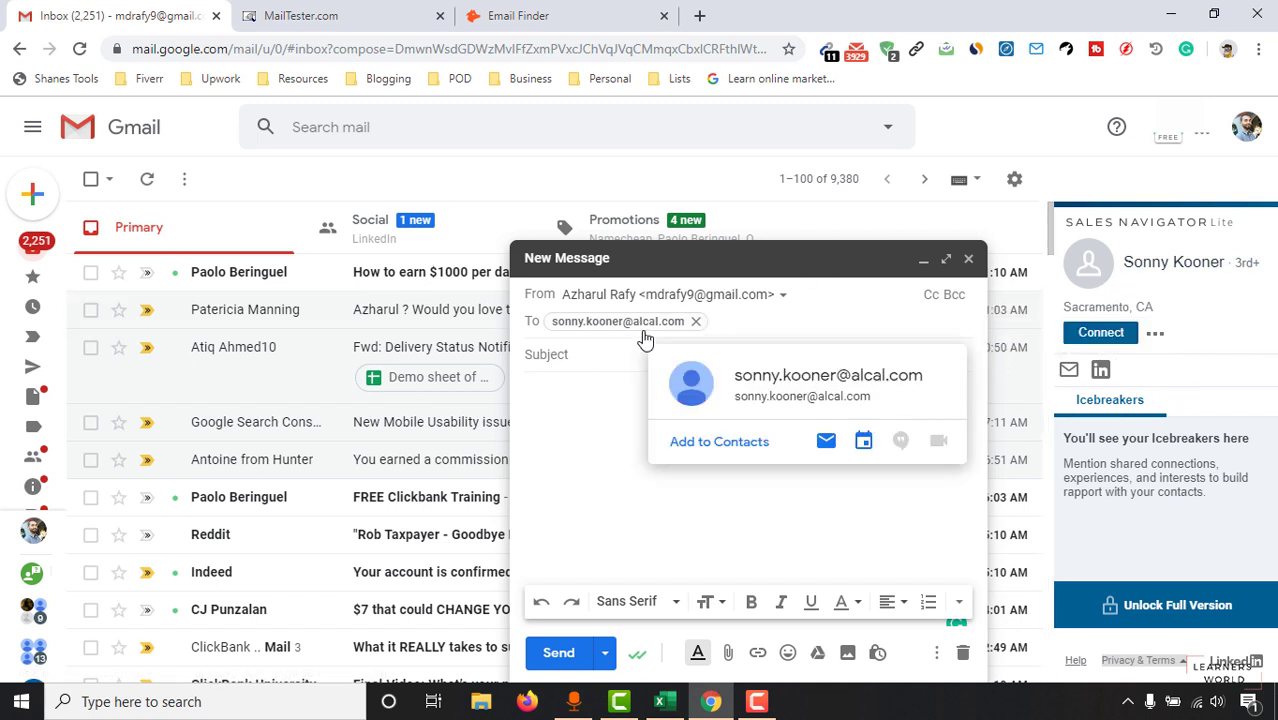
click(520, 15)
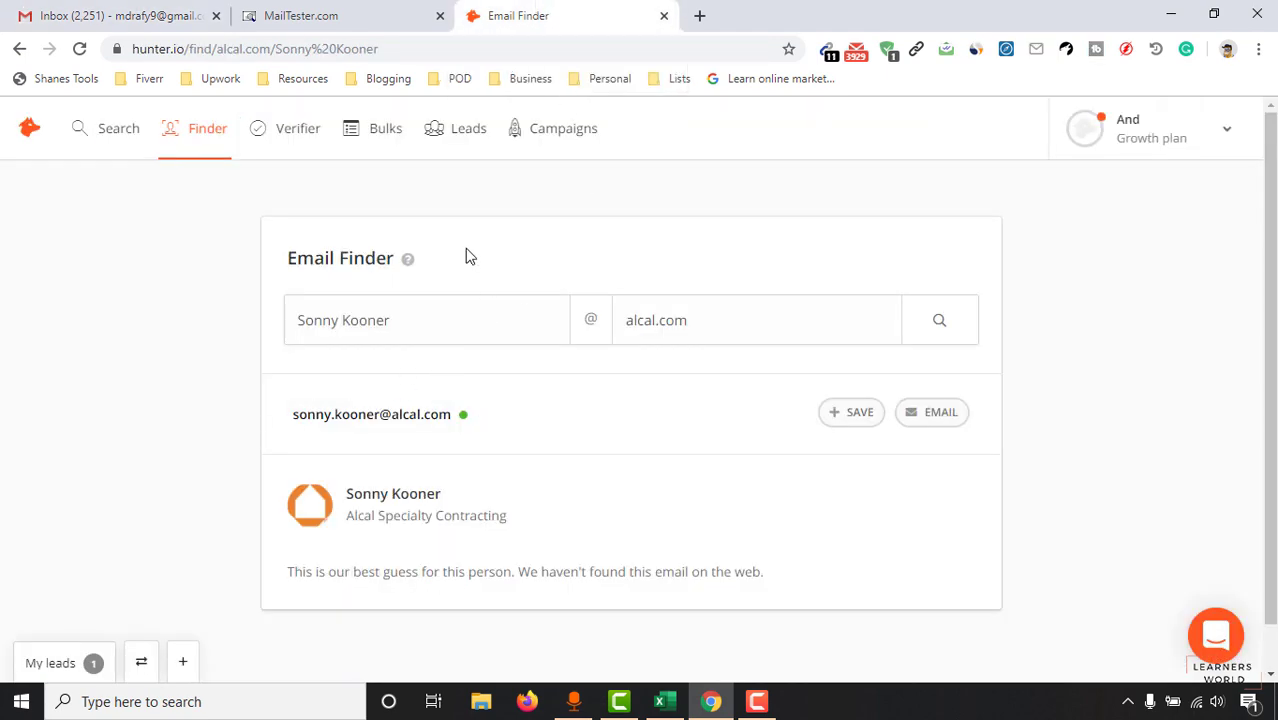
Copy the row 5 lead's name from B5 into Hunter's Email Finder name box.
click(660, 701)
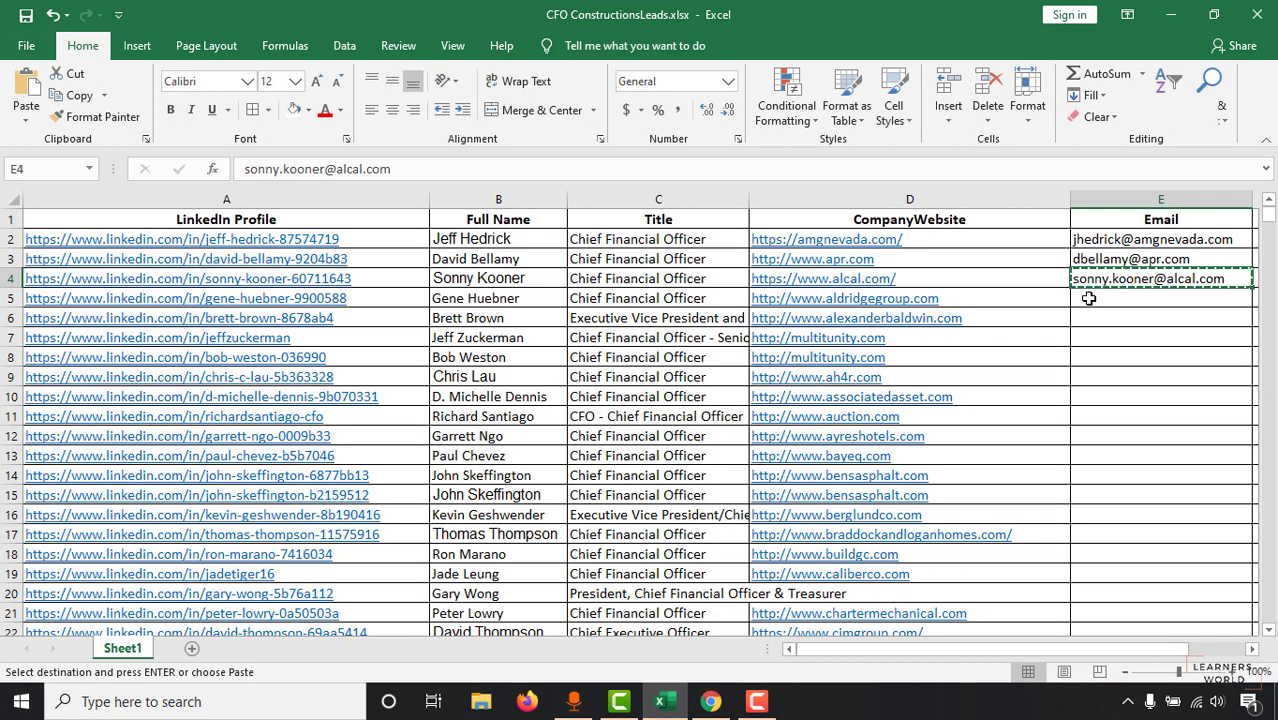
key(Down)
key(Left)
key(Left)
key(Left)
key(ctrl+c)
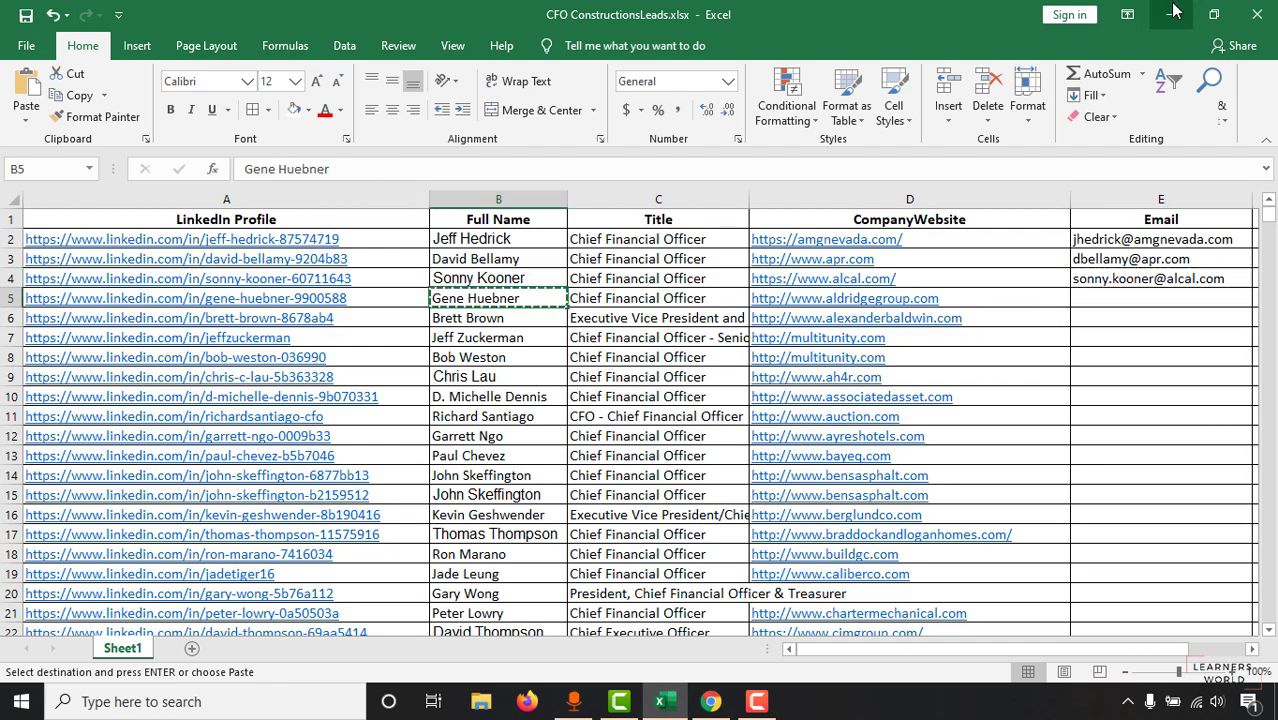
click(1175, 12)
key(ctrl+a)
key(ctrl+v)
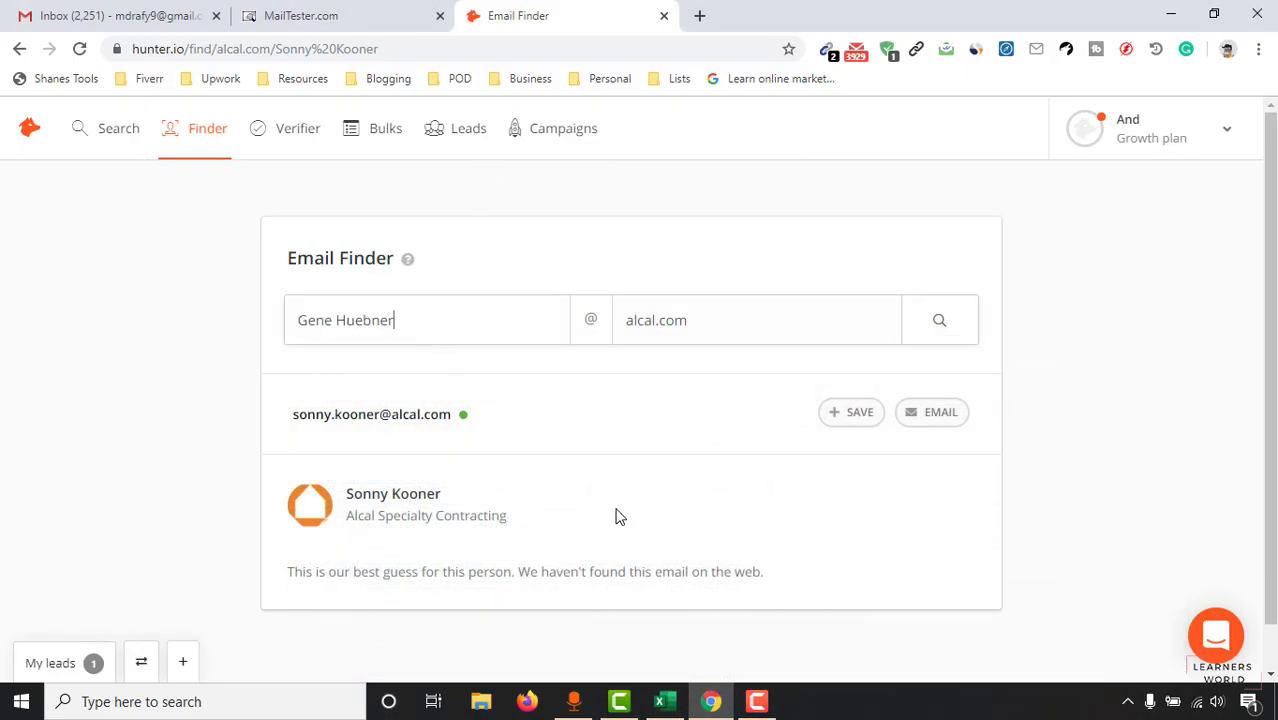
Use the D5 website as the finder's domain and search for the lead's address.
click(660, 701)
click(970, 298)
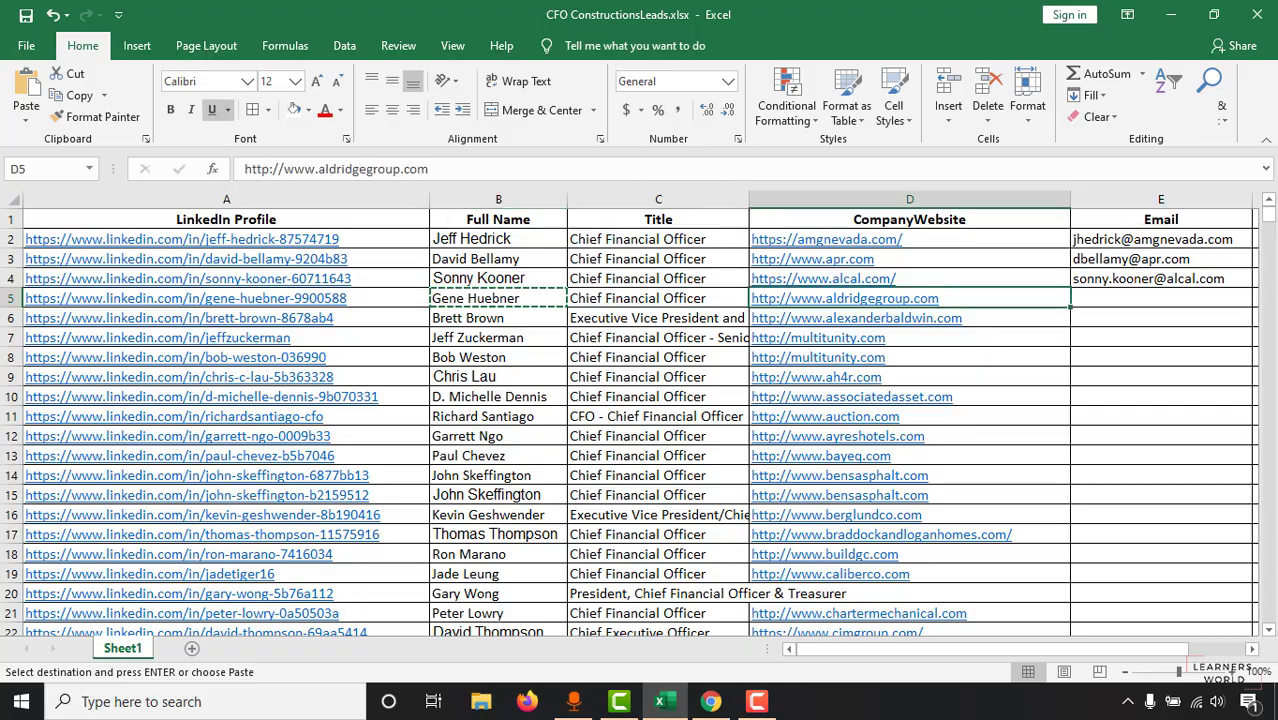
key(ctrl+c)
click(1170, 14)
double_click(755, 317)
key(ctrl+v)
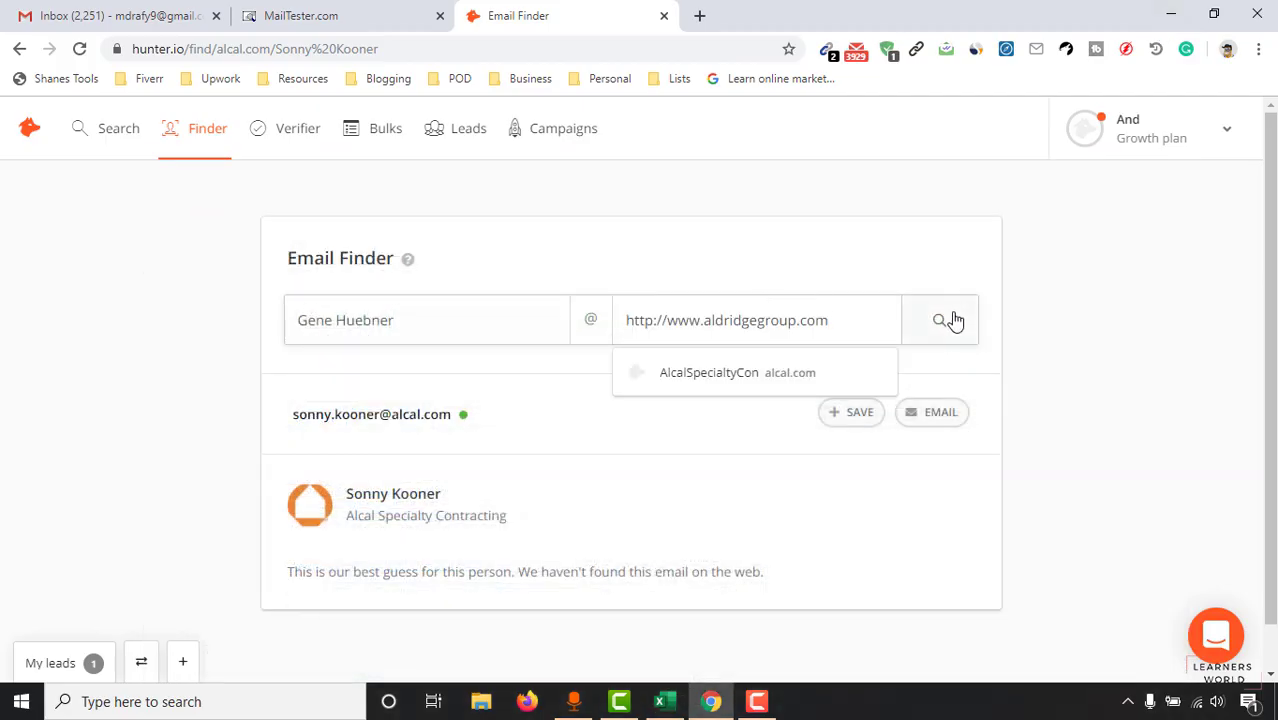
click(947, 319)
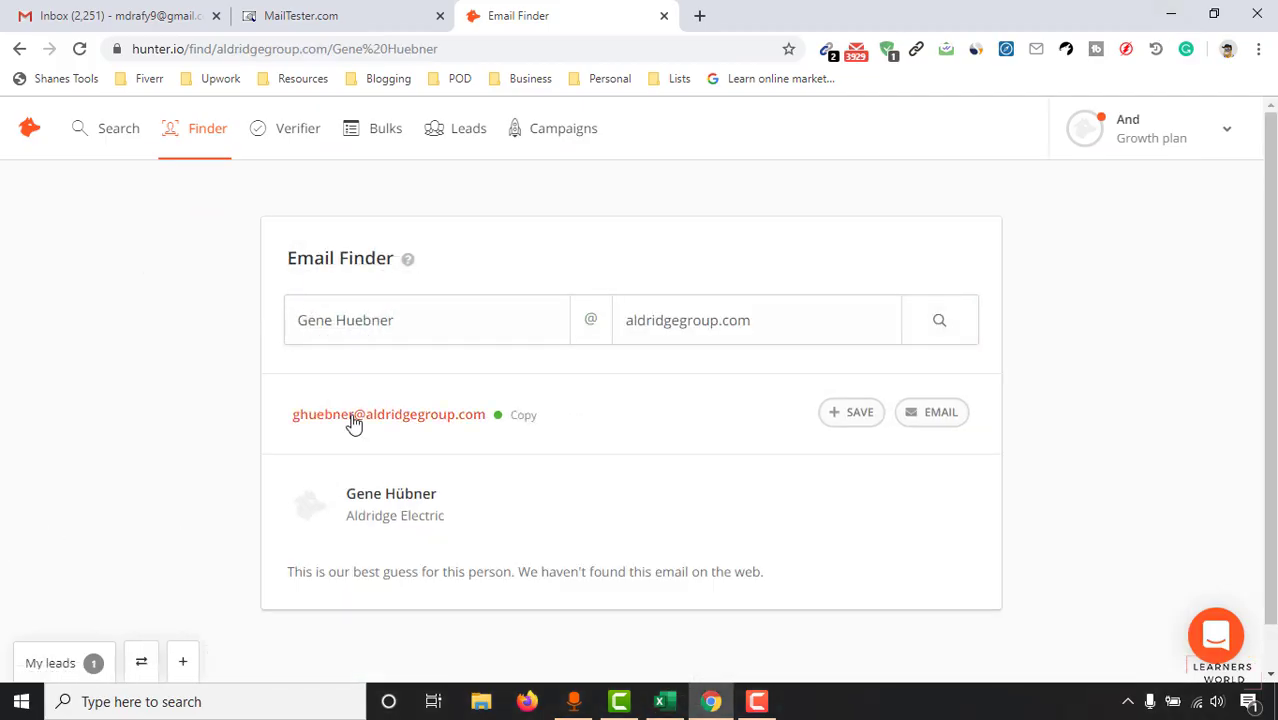
Copy the found aldridgegroup.com address and paste it into cell E5.
click(351, 416)
click(657, 701)
click(1135, 298)
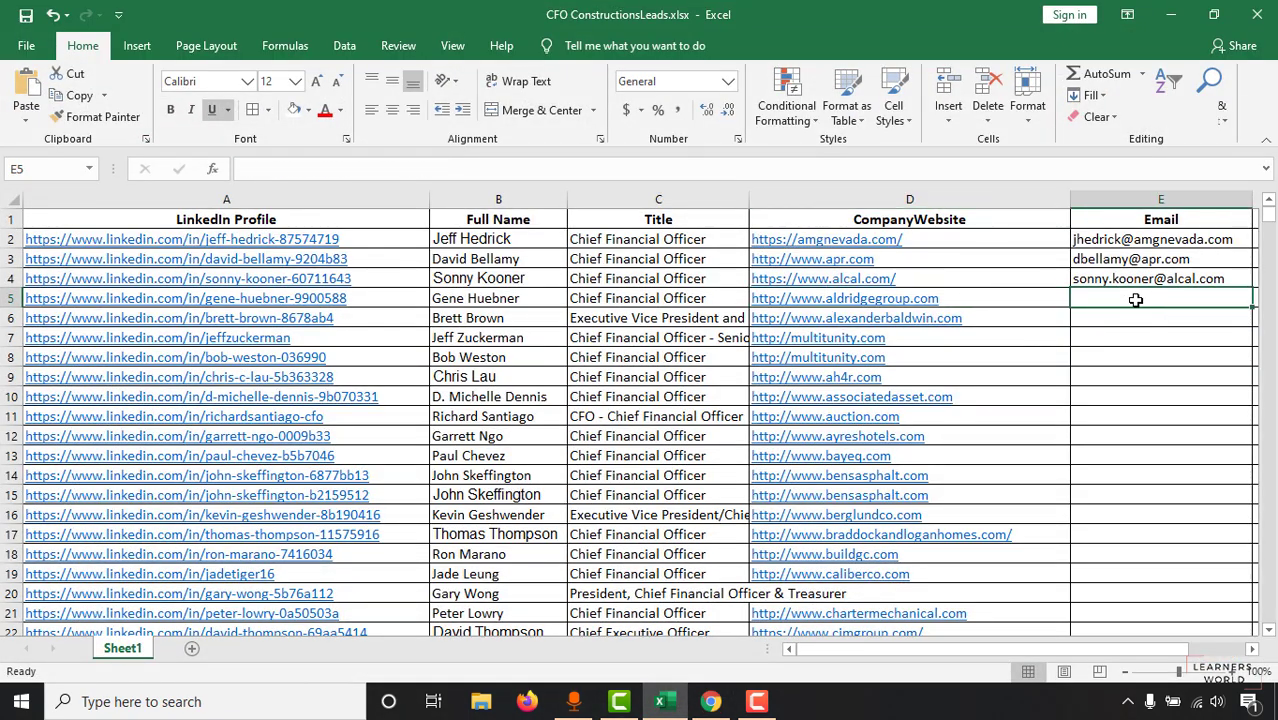
key(ctrl+v)
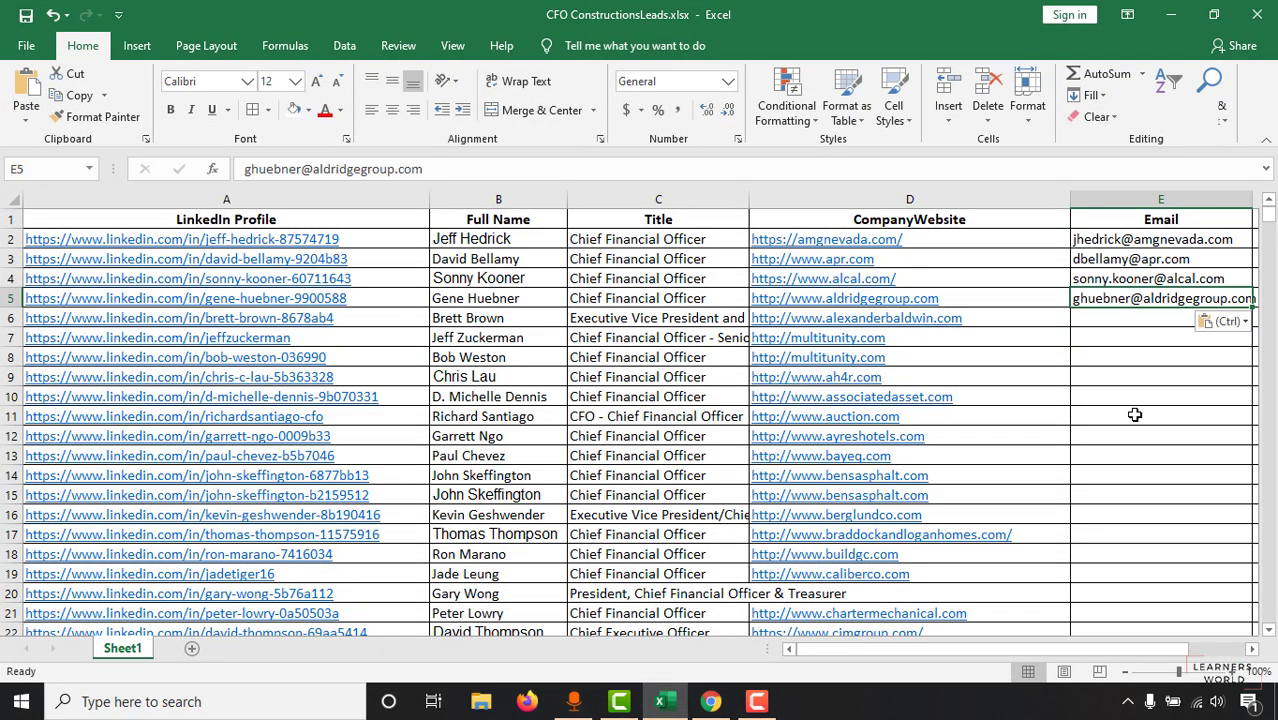